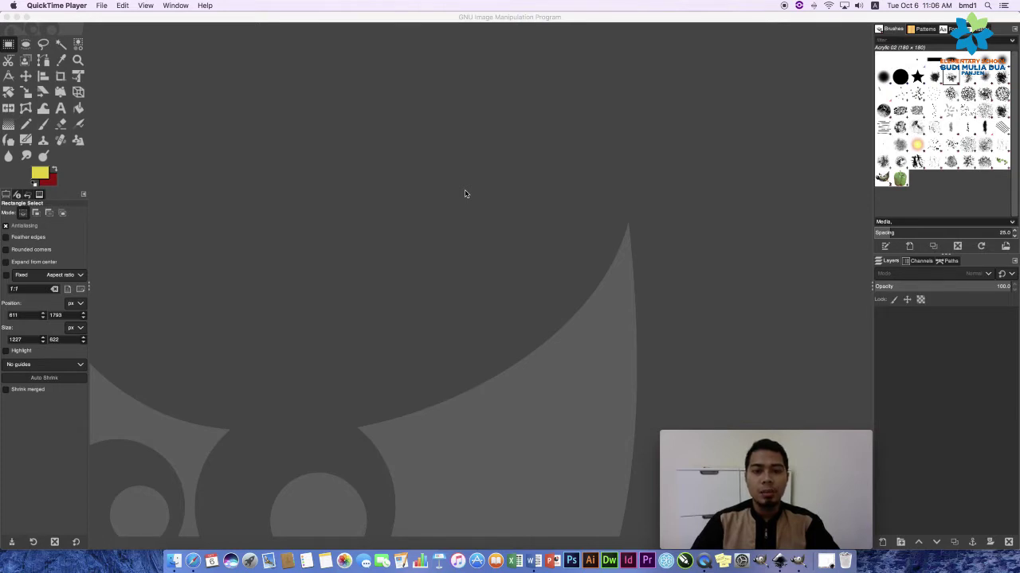
Switch from QuickTime Player to the empty GIMP 2.10 window.
{"action": "left_click", "coordinate": [495, 192]}
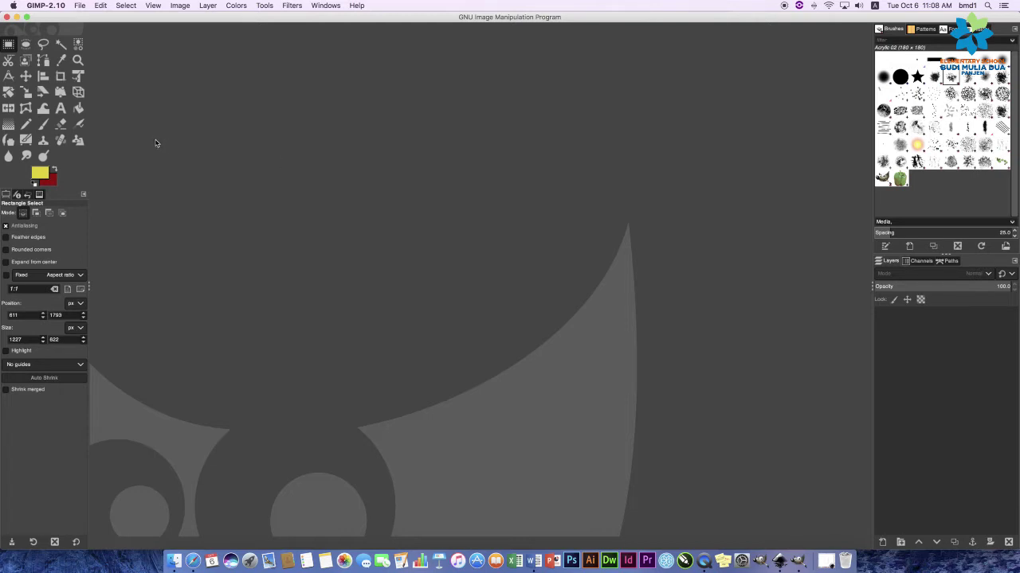
Create a new image from the A4 (300 ppi) template in landscape, 297.01 × 209.97 mm.
{"action": "left_click", "coordinate": [81, 6]}
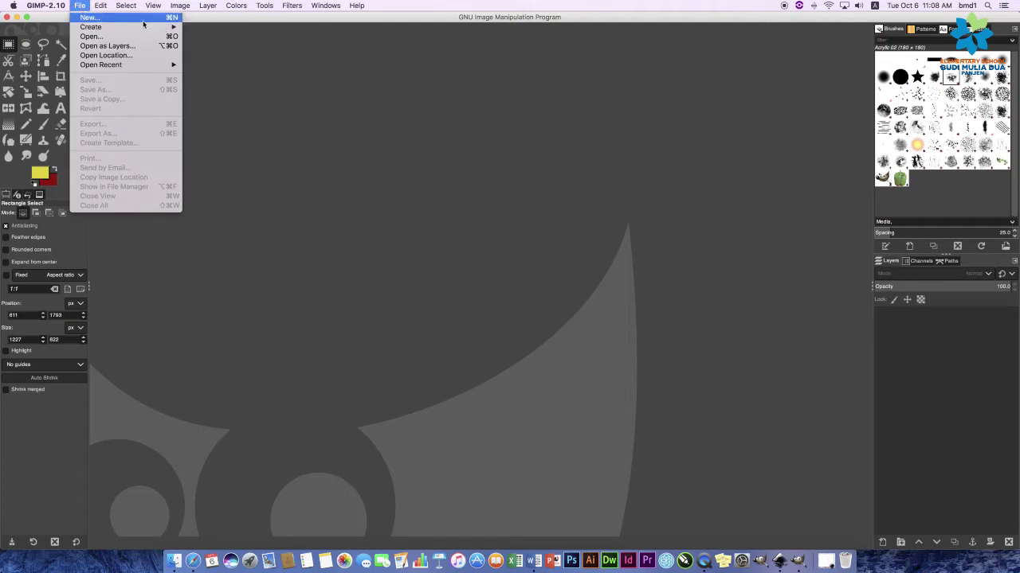
{"action": "left_click", "coordinate": [166, 19]}
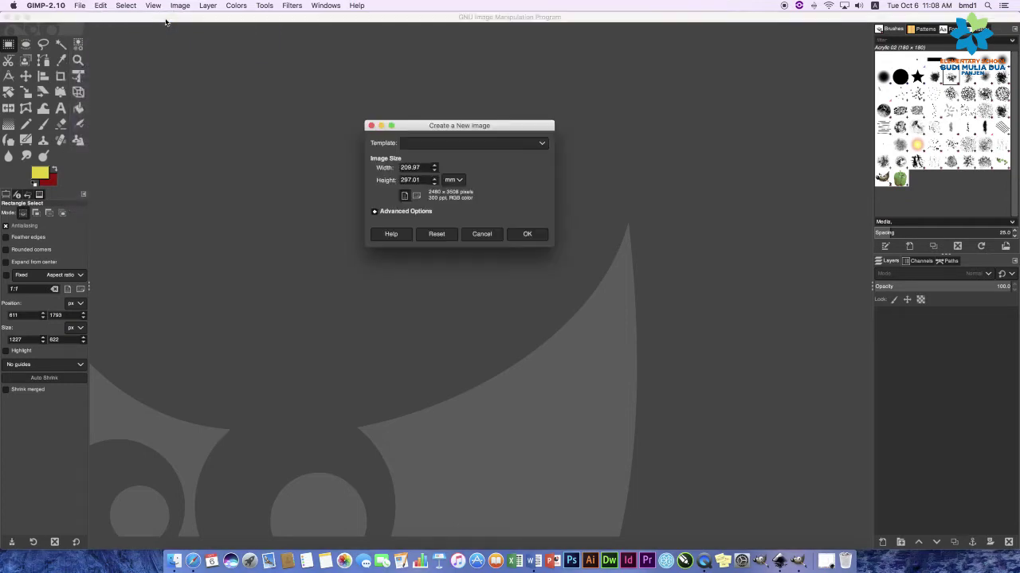
{"action": "left_click_drag", "start_coordinate": [425, 126], "coordinate": [433, 174]}
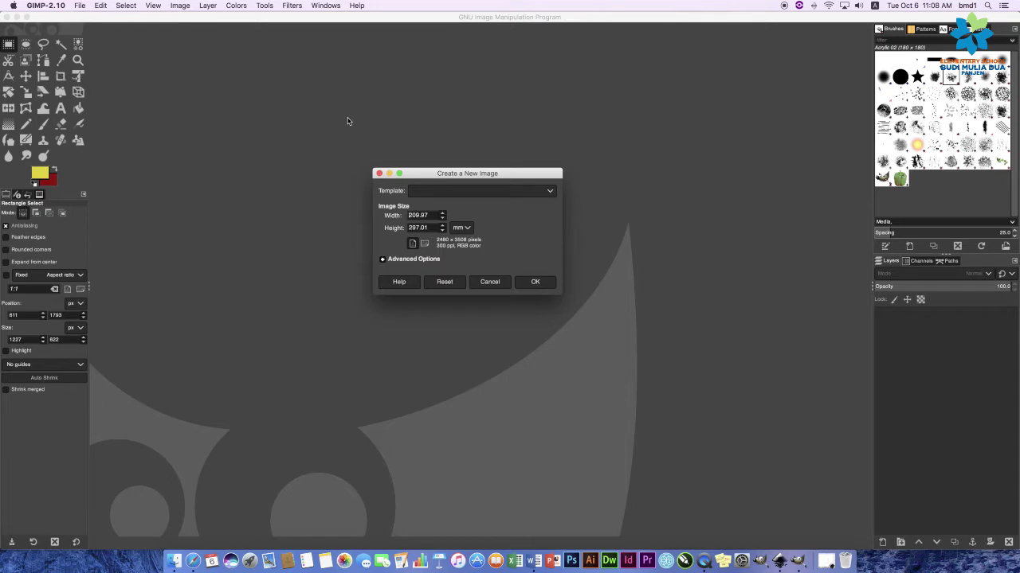
{"action": "left_click", "coordinate": [502, 194]}
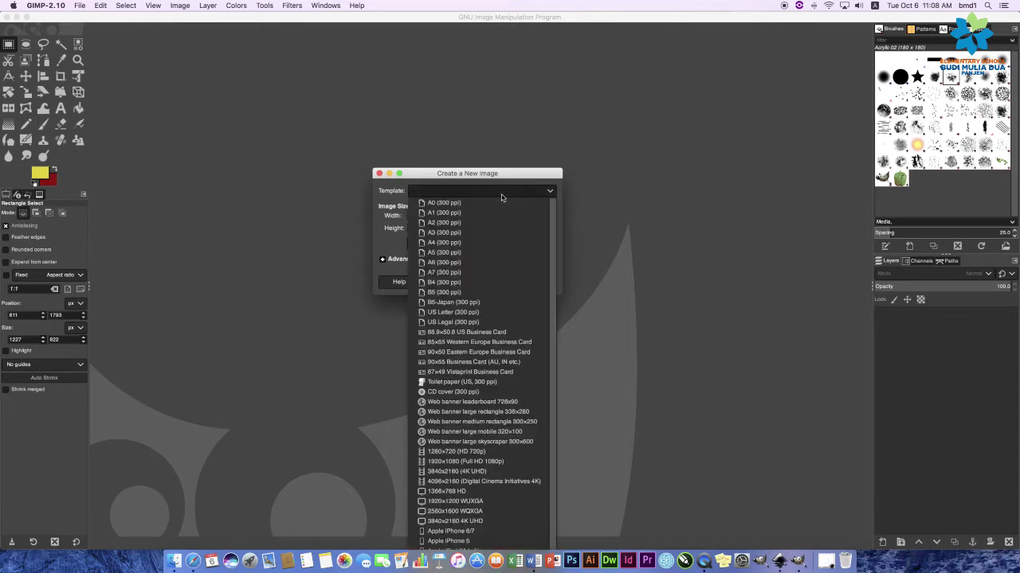
{"action": "left_click", "coordinate": [449, 243]}
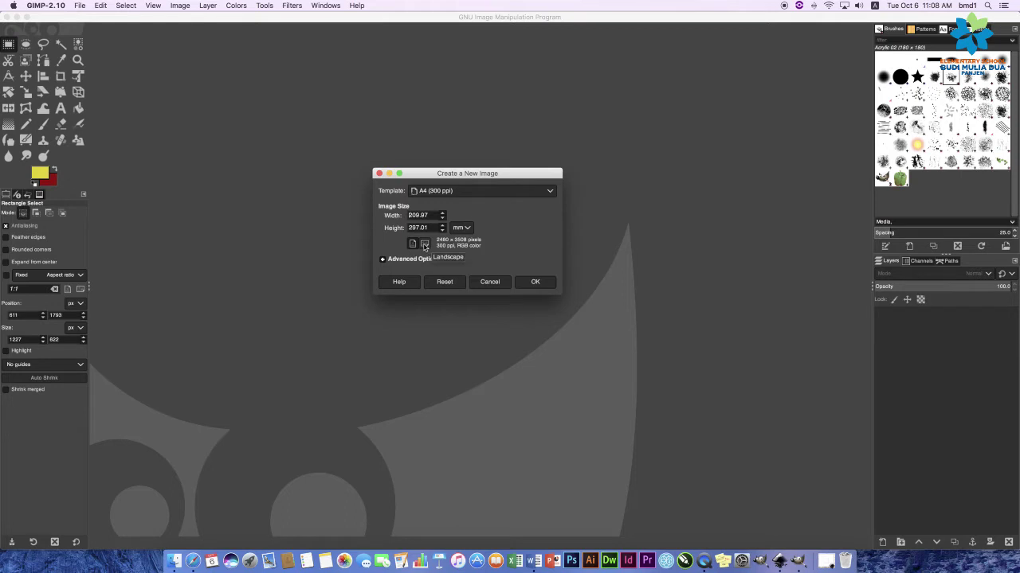
{"action": "left_click", "coordinate": [425, 244]}
{"action": "left_click", "coordinate": [395, 259]}
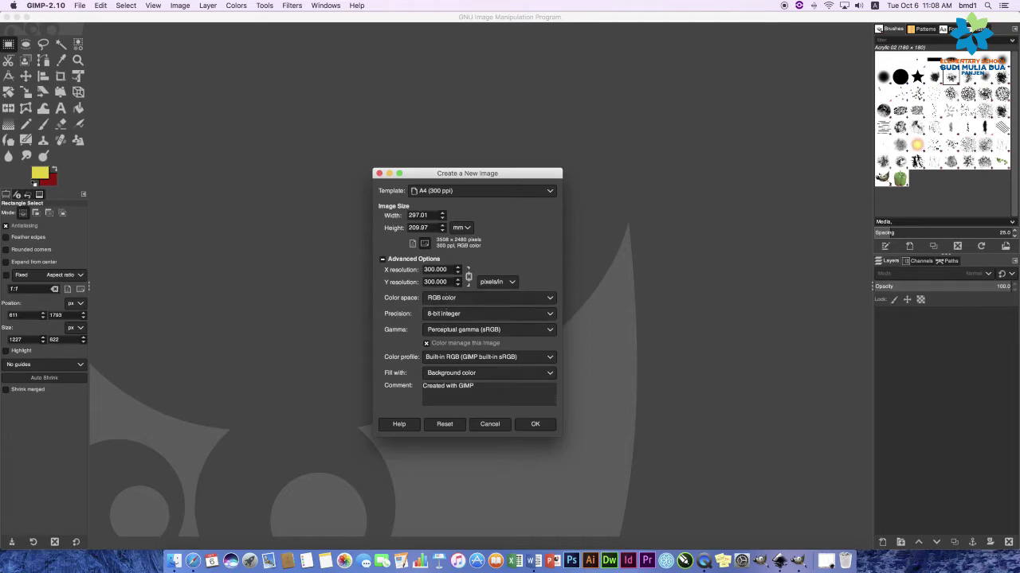
{"action": "left_click", "coordinate": [534, 424]}
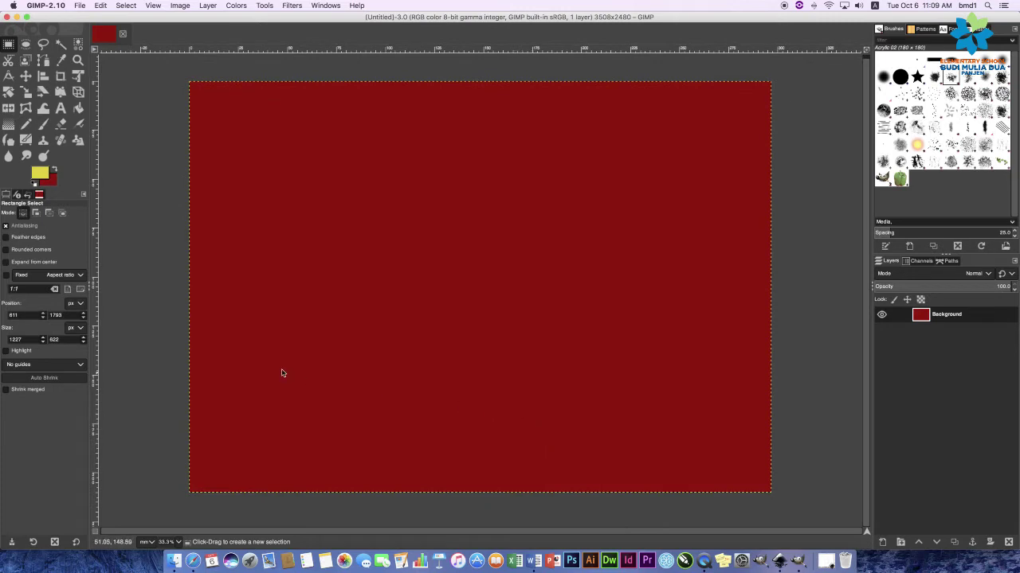
Set the foreground colour to white and bucket-fill the dark red canvas with it.
{"action": "key", "text": "shift+b"}
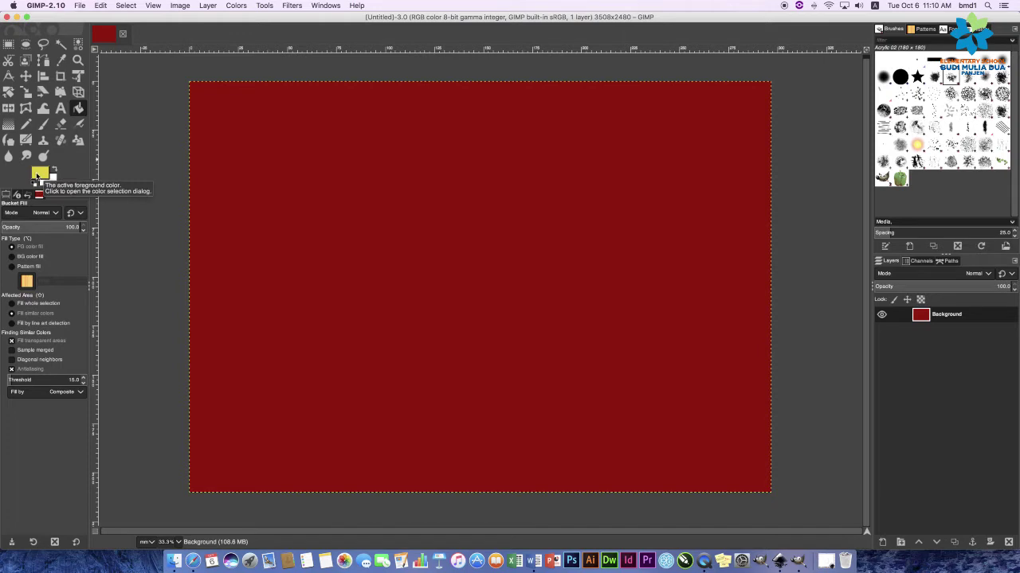
{"action": "left_click", "coordinate": [40, 174]}
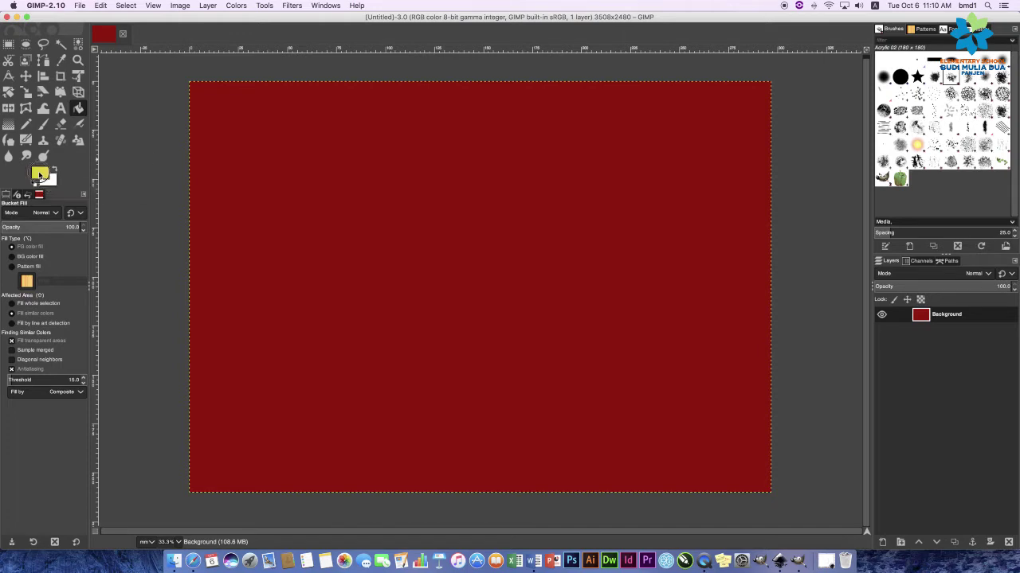
{"action": "left_click_drag", "start_coordinate": [109, 78], "coordinate": [53, 41]}
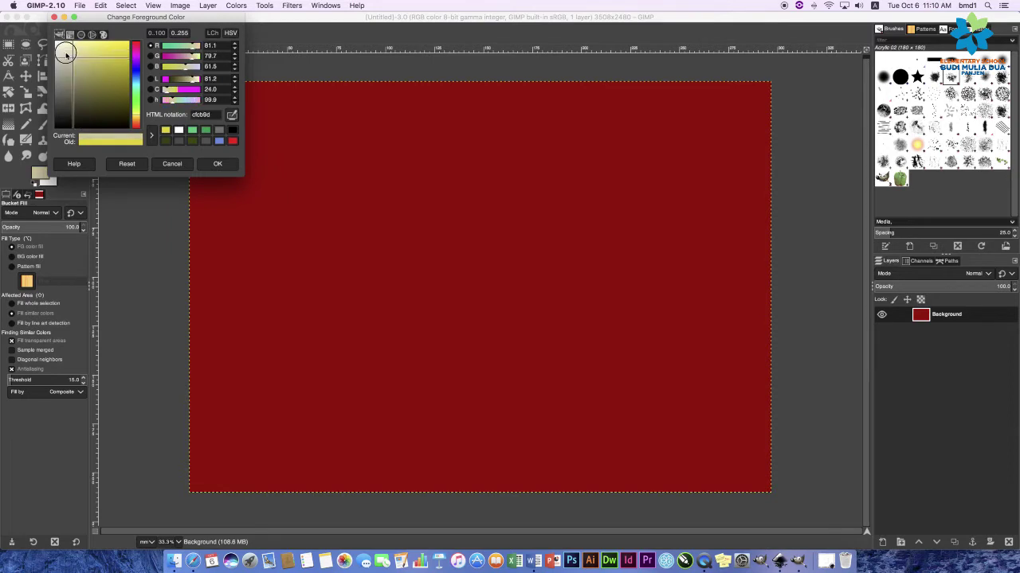
{"action": "left_click", "coordinate": [219, 164]}
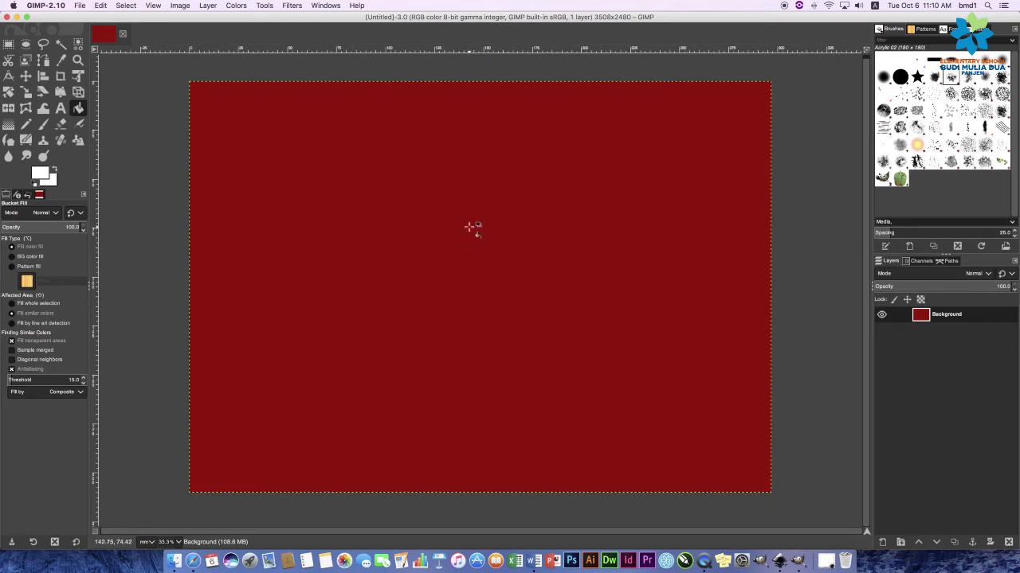
{"action": "left_click", "coordinate": [471, 229]}
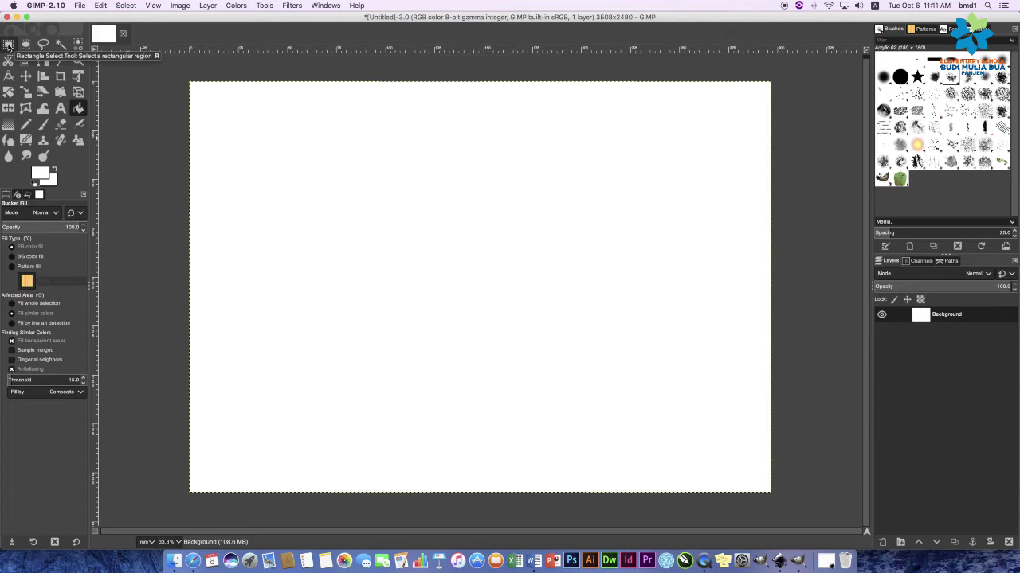
With Rectangle Select active, add a new transparent layer above Background.
{"action": "left_click", "coordinate": [7, 46]}
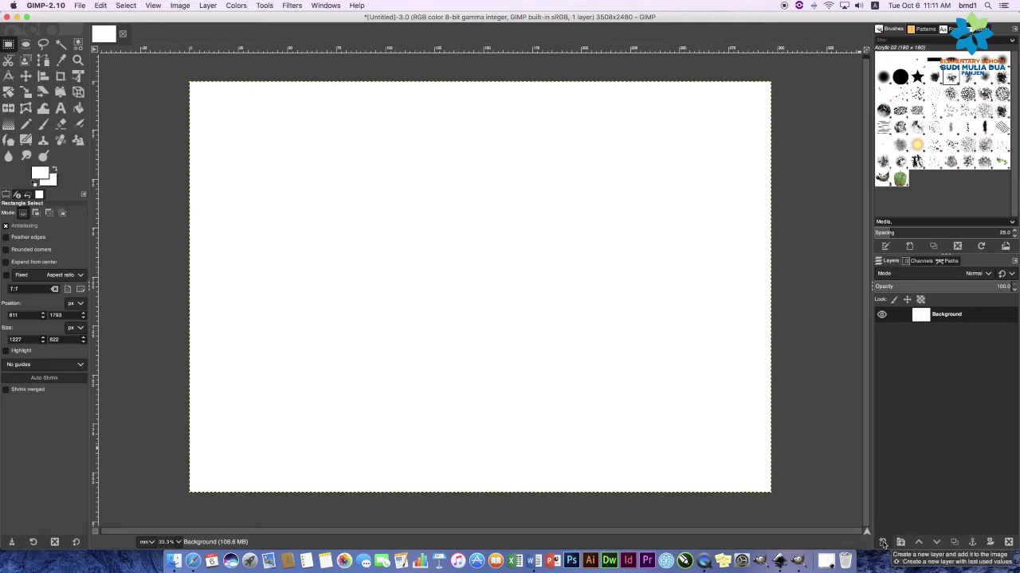
{"action": "left_click", "coordinate": [882, 543]}
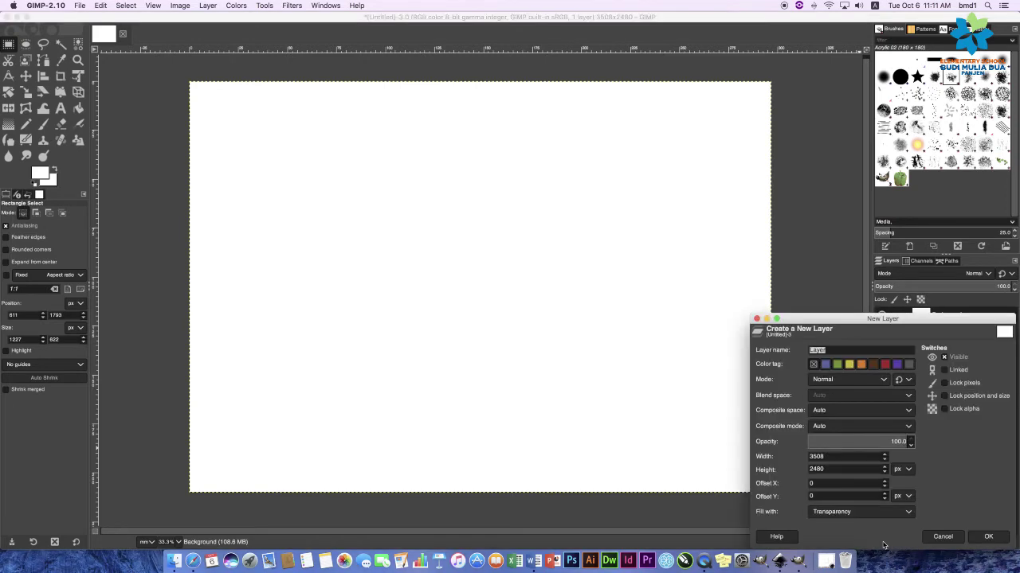
{"action": "left_click", "coordinate": [985, 538]}
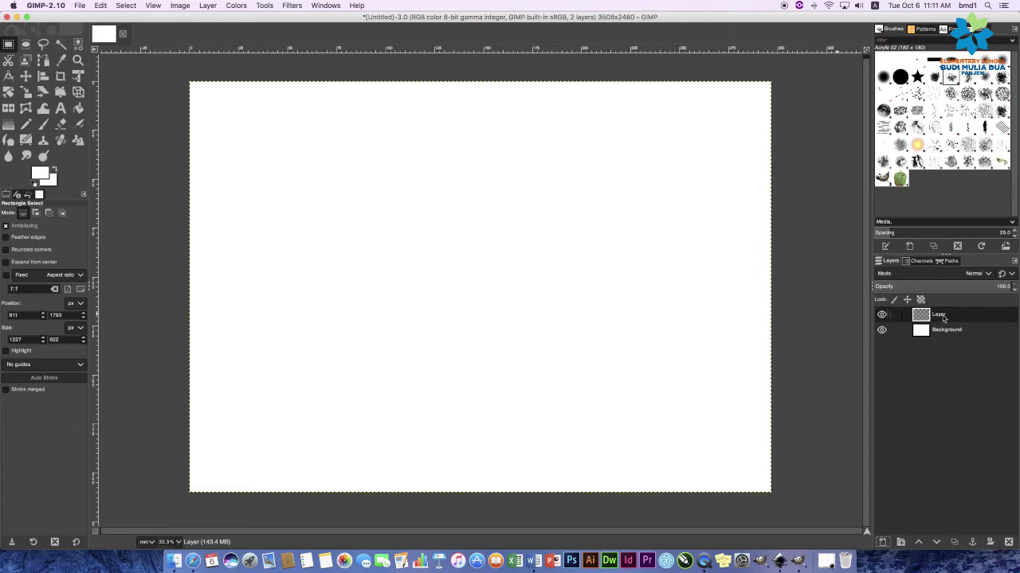
Rename the new layer to Kotak via Edit Layer Attributes.
{"action": "double_click", "coordinate": [940, 316]}
{"action": "right_click", "coordinate": [943, 318]}
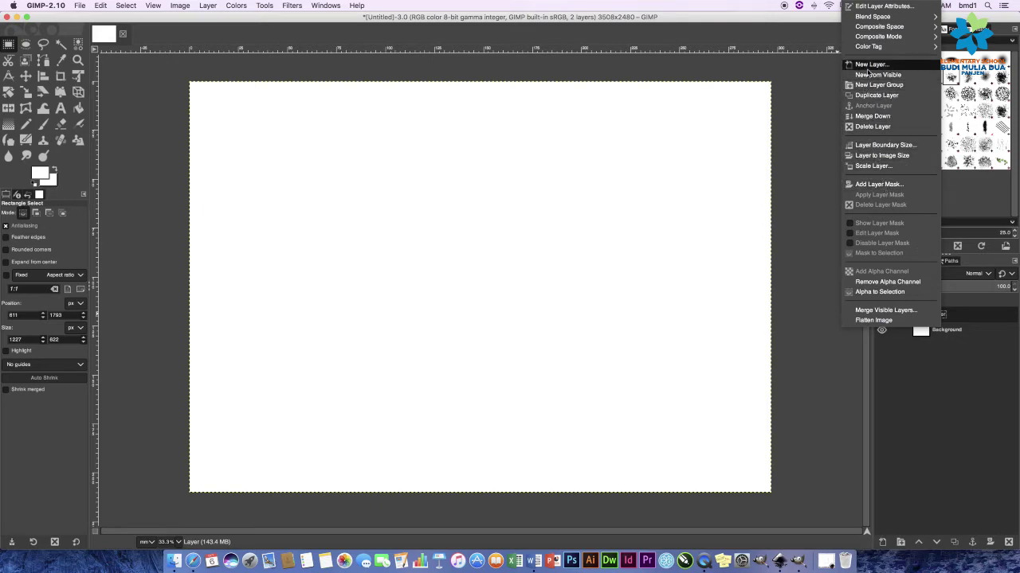
{"action": "left_click", "coordinate": [881, 7]}
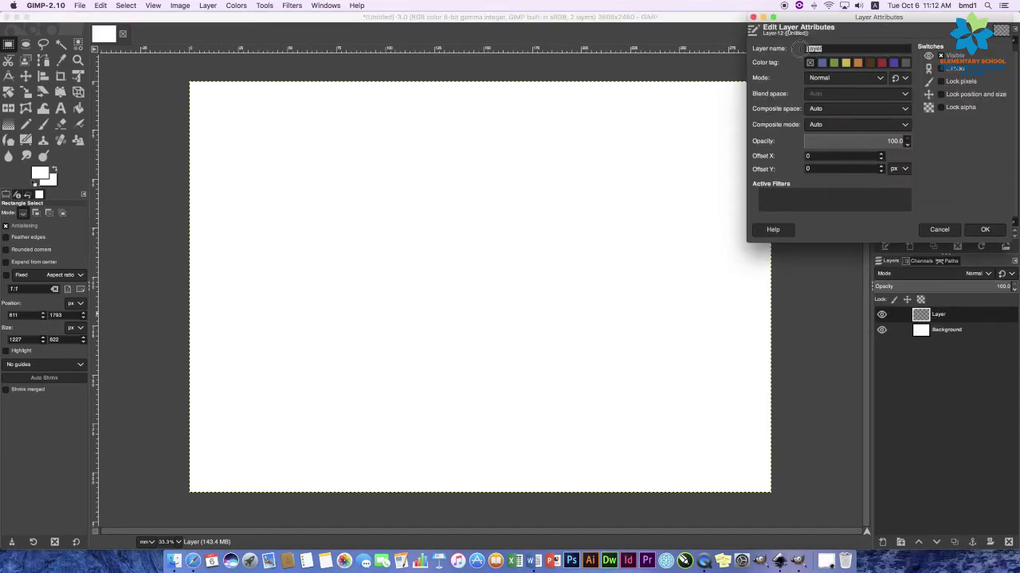
{"action": "type", "text": "Kotak"}
{"action": "left_click", "coordinate": [994, 231]}
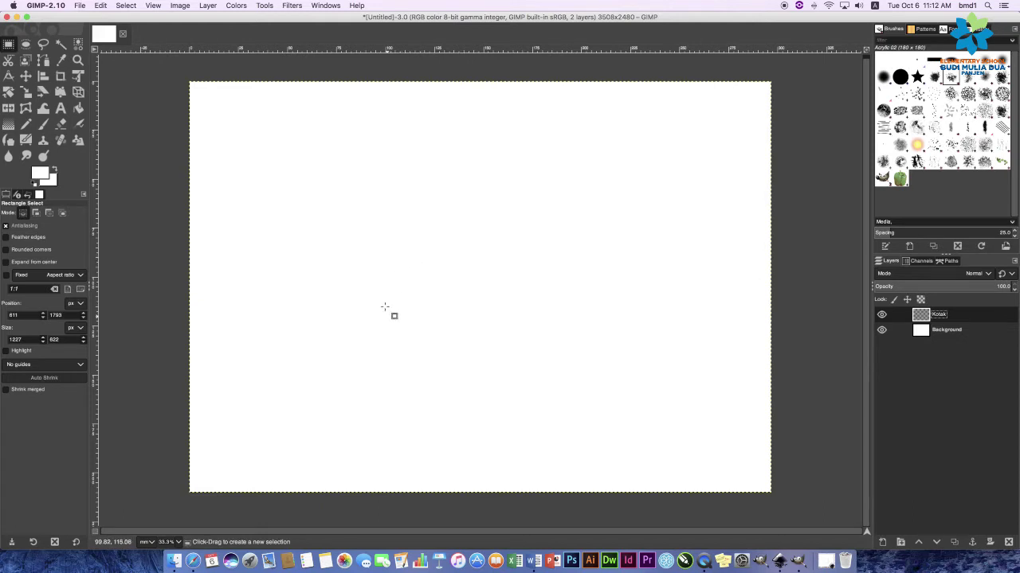
Select a wide rectangle in the lower middle of the page.
{"action": "left_click_drag", "start_coordinate": [385, 307], "coordinate": [629, 407]}
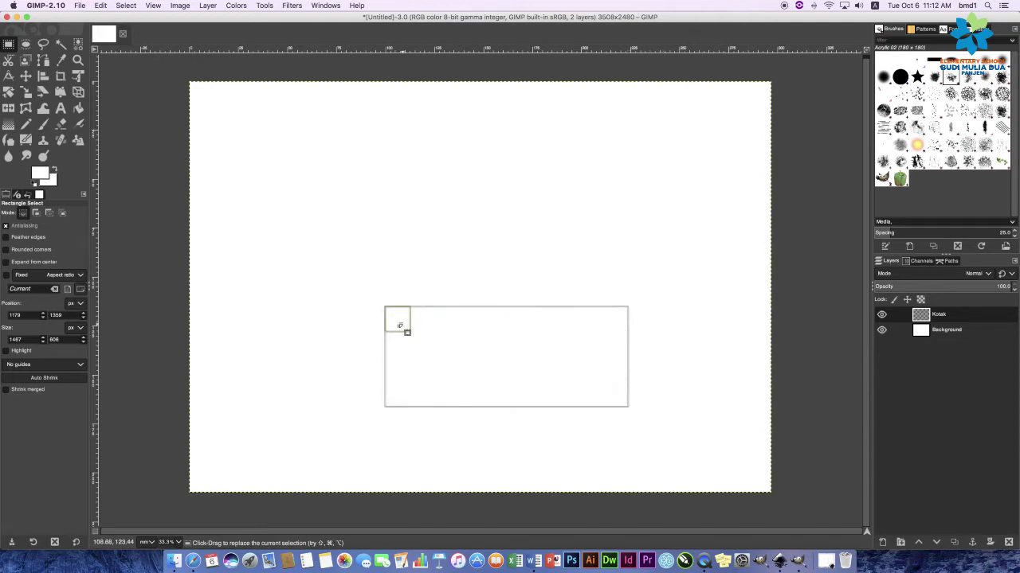
{"action": "mouse_move", "coordinate": [399, 322]}
{"action": "left_mouse_down"}
{"action": "mouse_move", "coordinate": [338, 306]}
{"action": "mouse_move", "coordinate": [318, 313]}
{"action": "mouse_move", "coordinate": [349, 325]}
{"action": "left_mouse_up"}
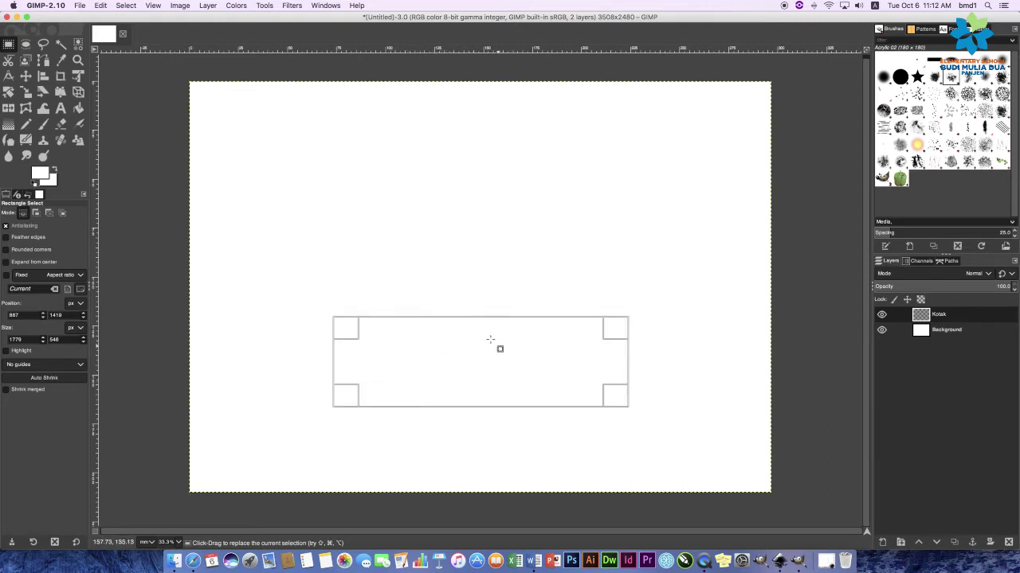
{"action": "left_click_drag", "start_coordinate": [500, 350], "coordinate": [490, 392]}
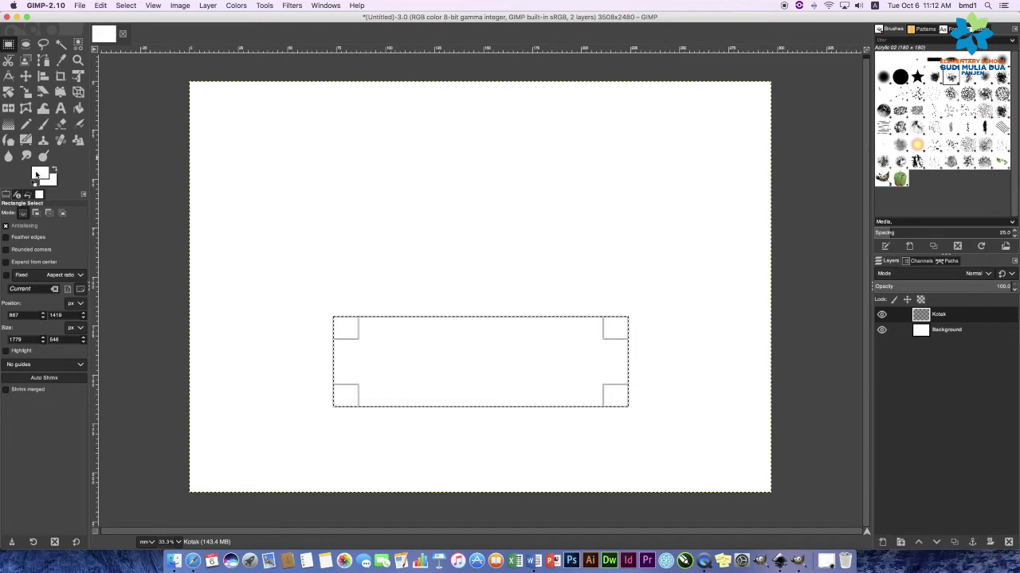
Set the foreground colour to bright red and bucket-fill the rectangle selection.
{"action": "left_click", "coordinate": [36, 174]}
{"action": "left_click", "coordinate": [77, 87]}
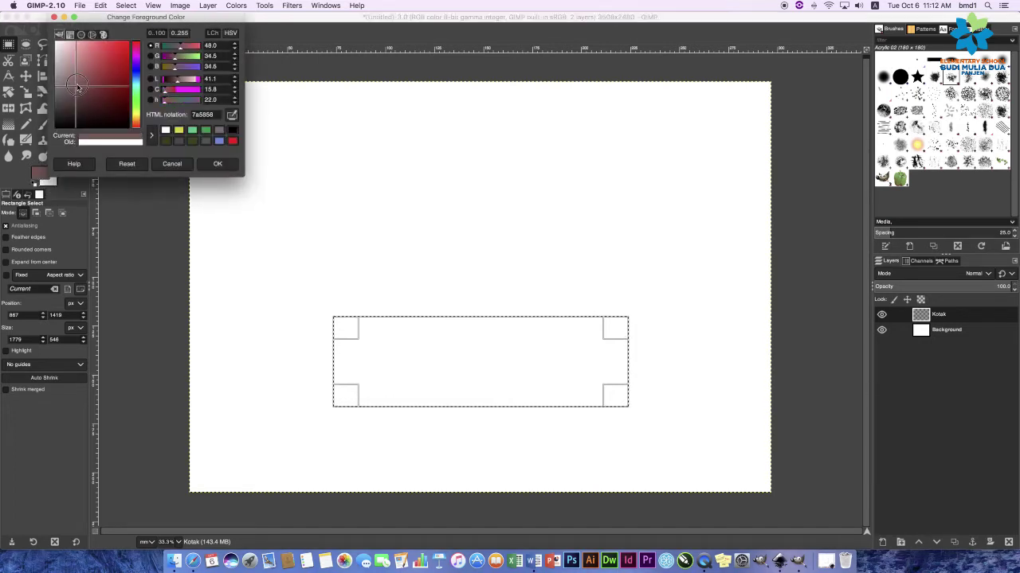
{"action": "left_click_drag", "start_coordinate": [78, 86], "coordinate": [129, 48]}
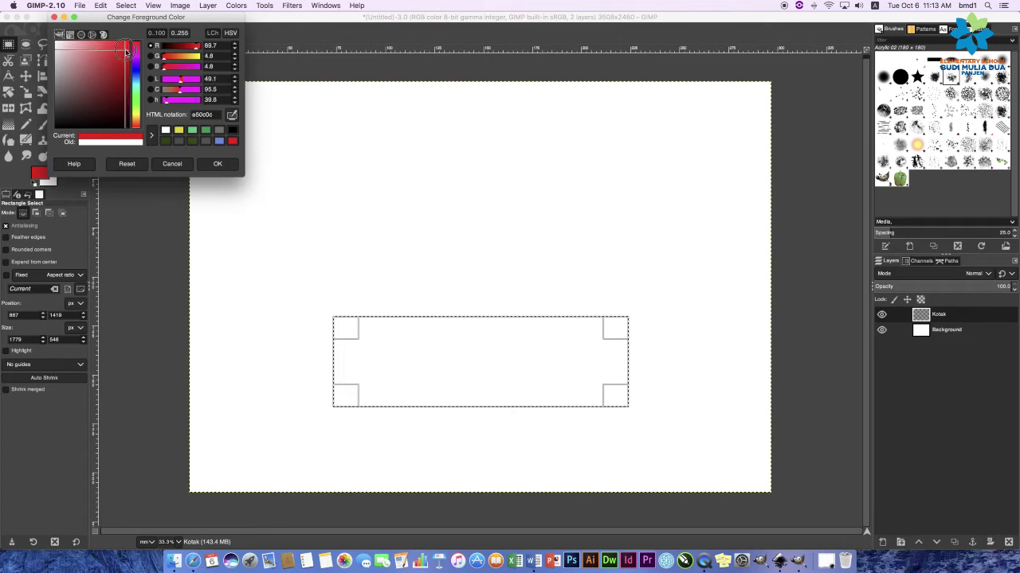
{"action": "left_click", "coordinate": [219, 164]}
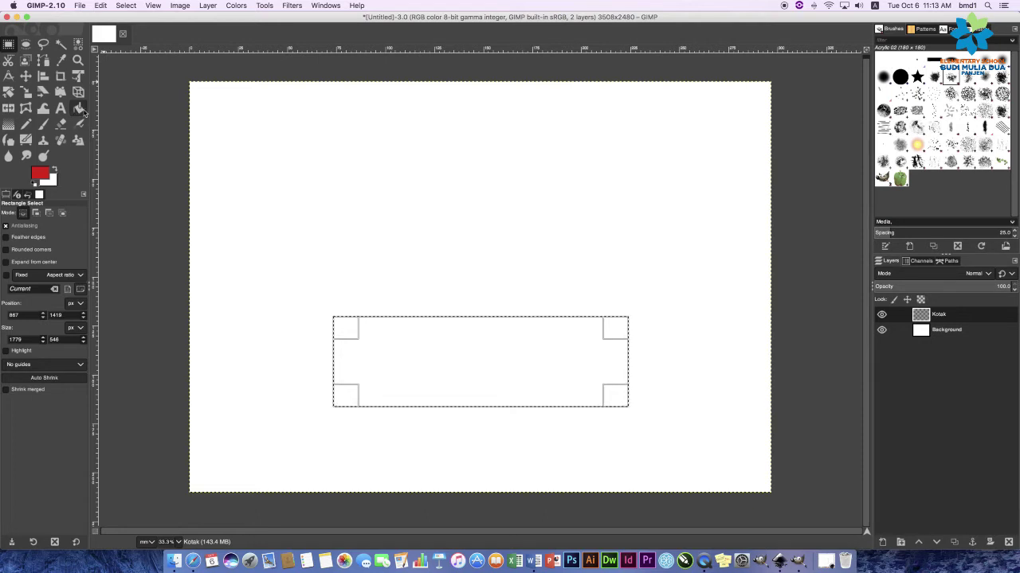
{"action": "left_click", "coordinate": [79, 108]}
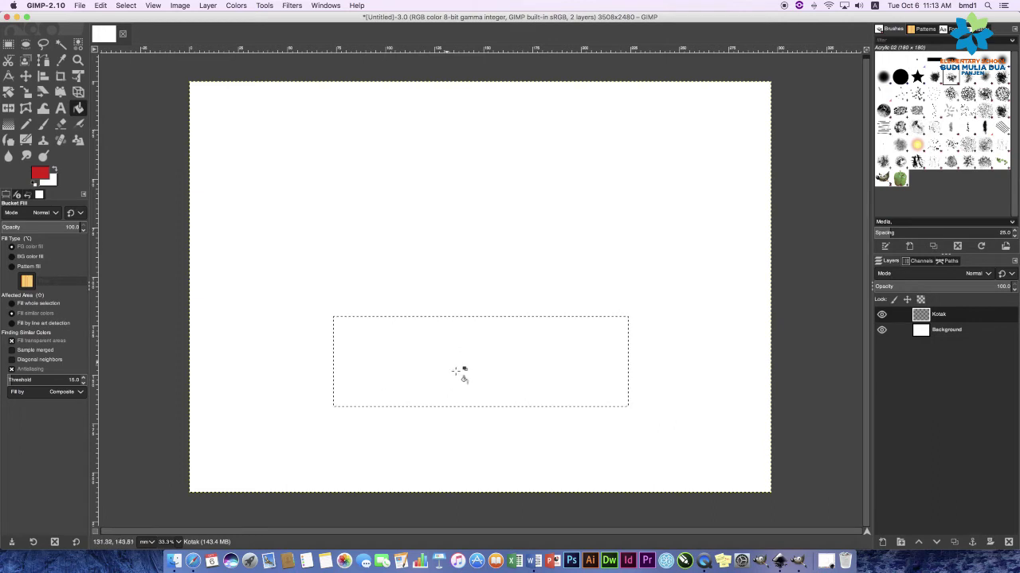
{"action": "left_click", "coordinate": [506, 371]}
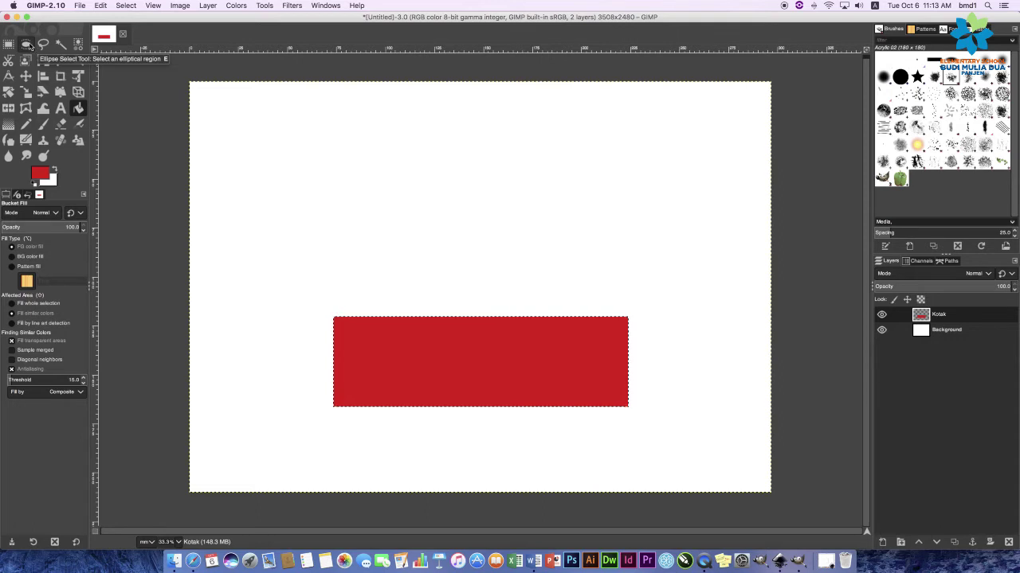
Add a layer named circle and select a 1788×516 px ellipse above the rectangle.
{"action": "left_click", "coordinate": [26, 45]}
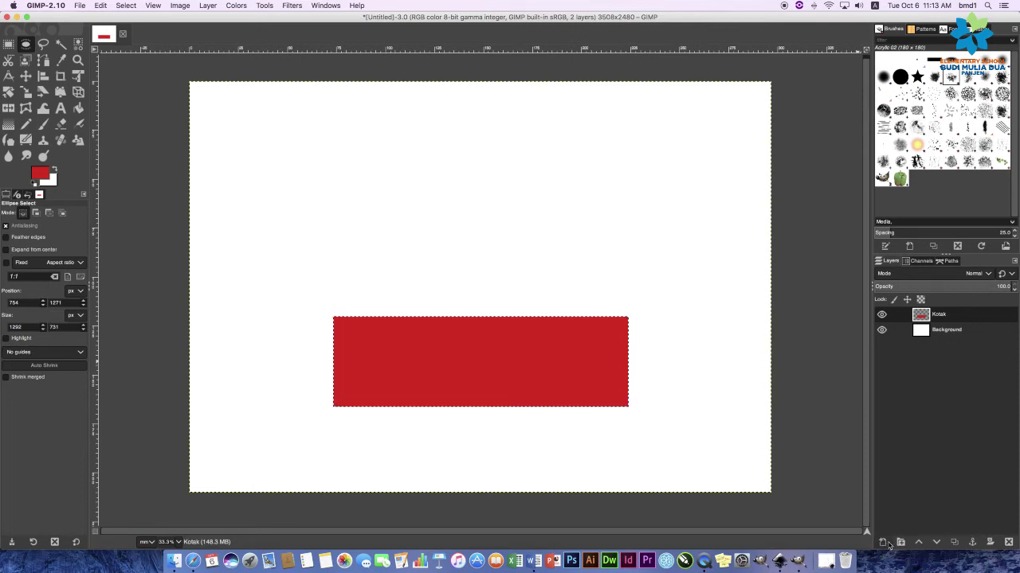
{"action": "left_click", "coordinate": [885, 545]}
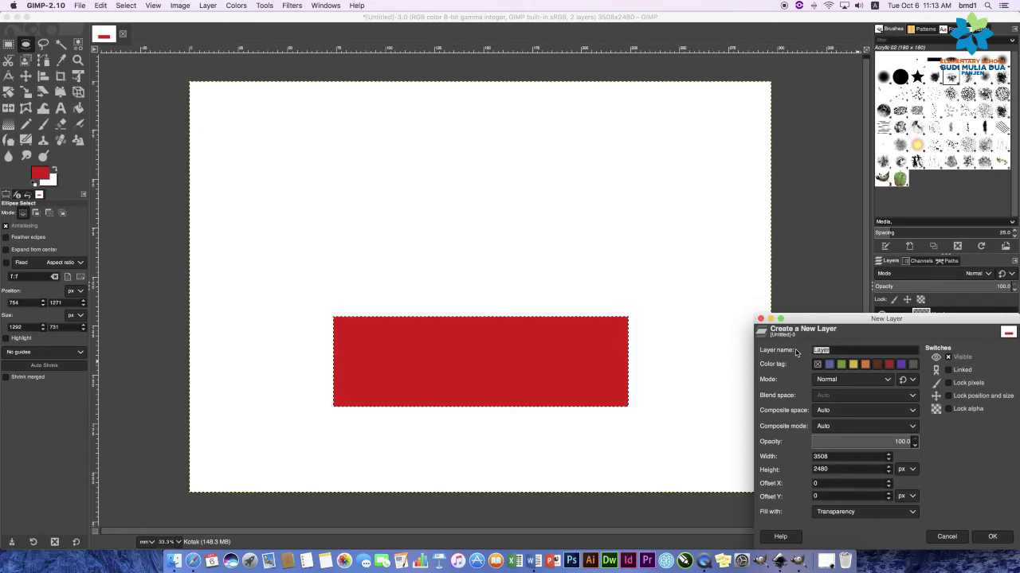
{"action": "type", "text": "Bu"}
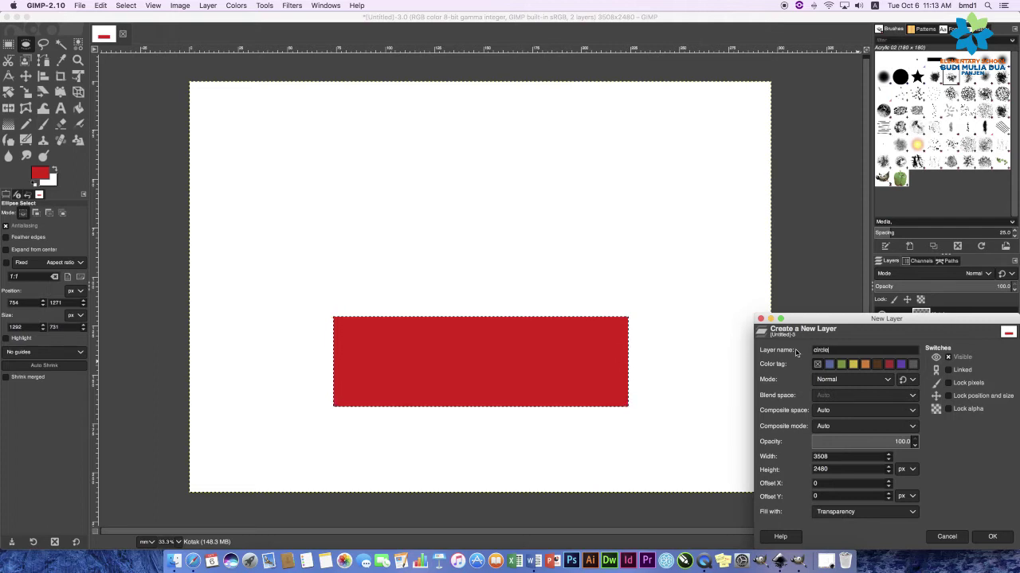
{"action": "left_click", "coordinate": [992, 537]}
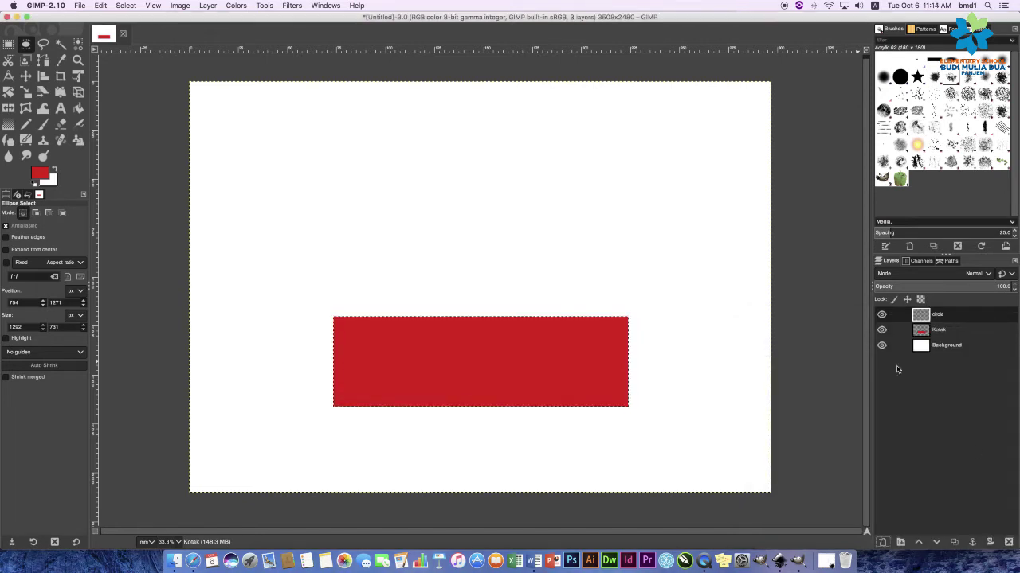
{"action": "double_click", "coordinate": [967, 319]}
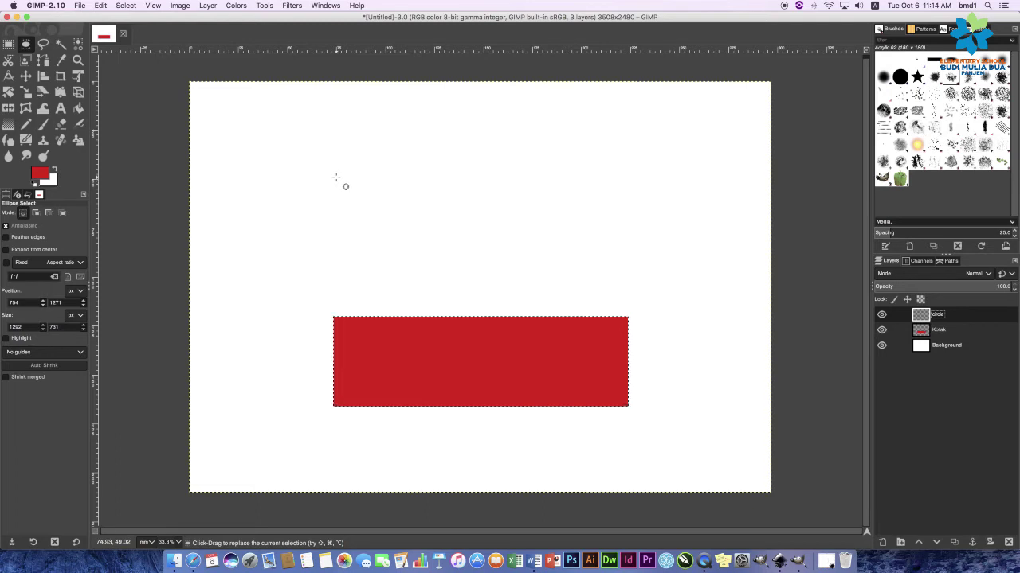
{"action": "left_click_drag", "start_coordinate": [333, 178], "coordinate": [629, 262]}
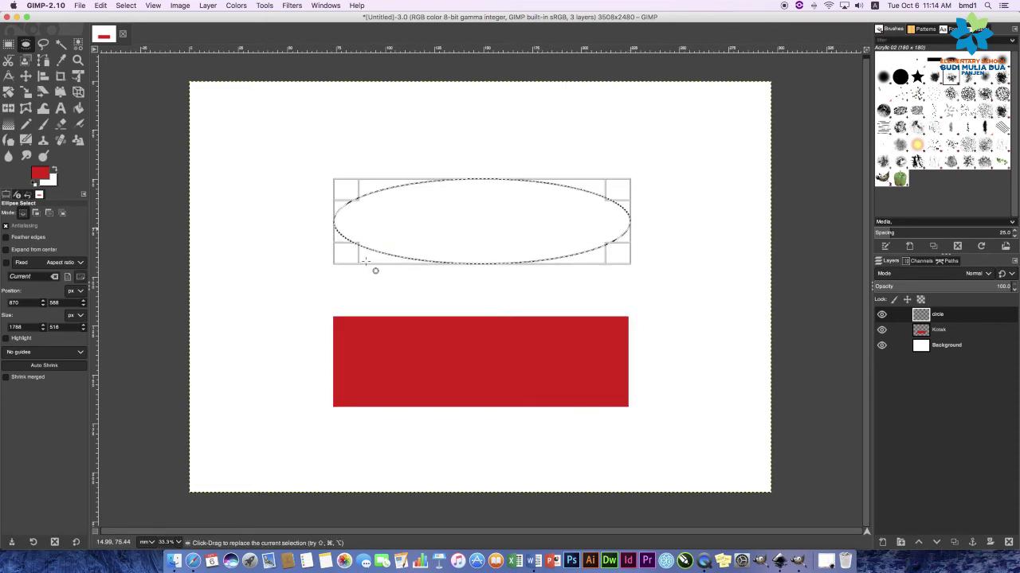
{"action": "mouse_move", "coordinate": [481, 221]}
{"action": "left_click", "coordinate": [41, 174]}
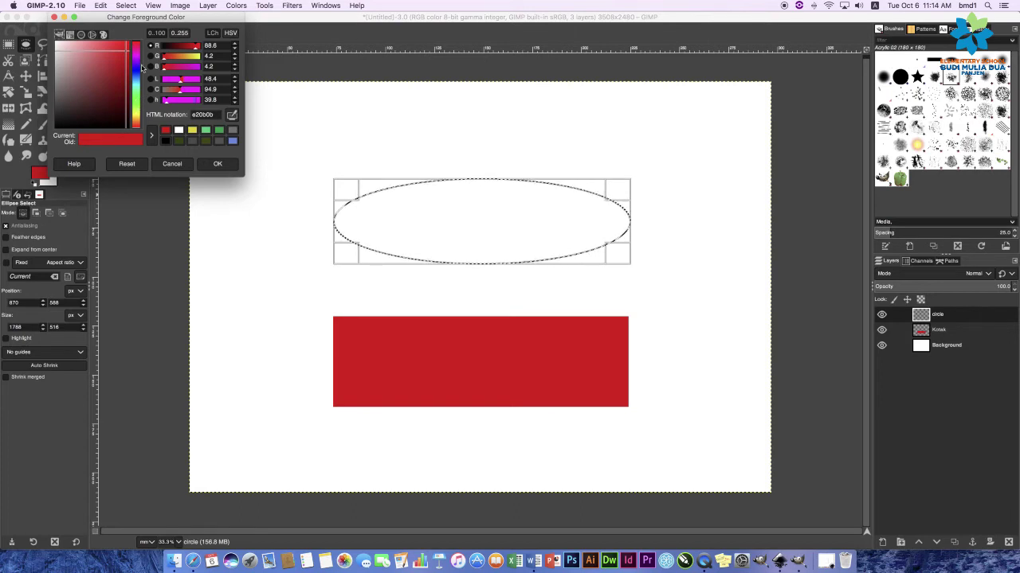
Set the foreground colour to bright green (64cd21).
{"action": "left_click", "coordinate": [139, 109]}
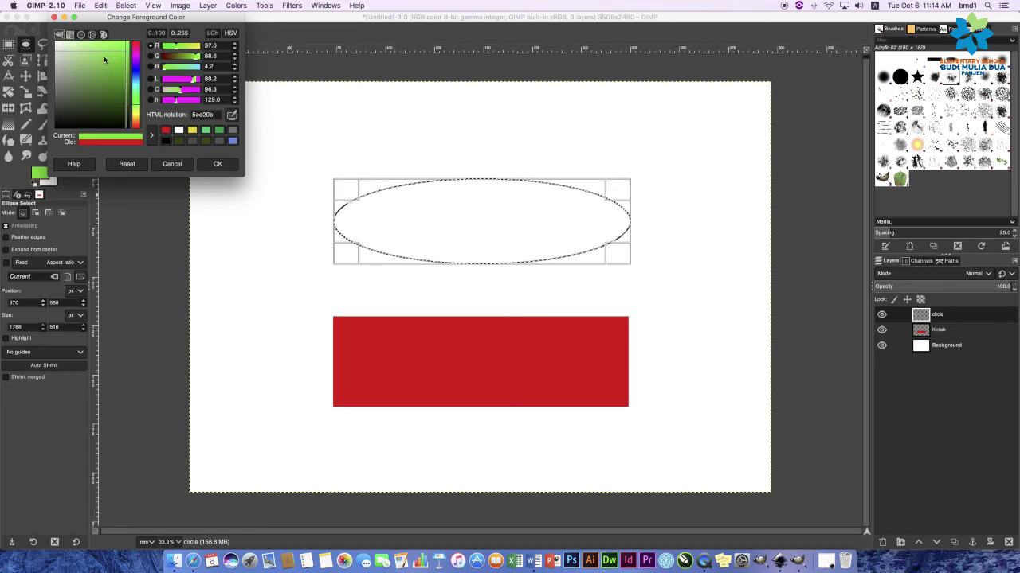
{"action": "mouse_move", "coordinate": [104, 58]}
{"action": "left_mouse_down"}
{"action": "mouse_move", "coordinate": [99, 110]}
{"action": "mouse_move", "coordinate": [117, 41]}
{"action": "left_mouse_up"}
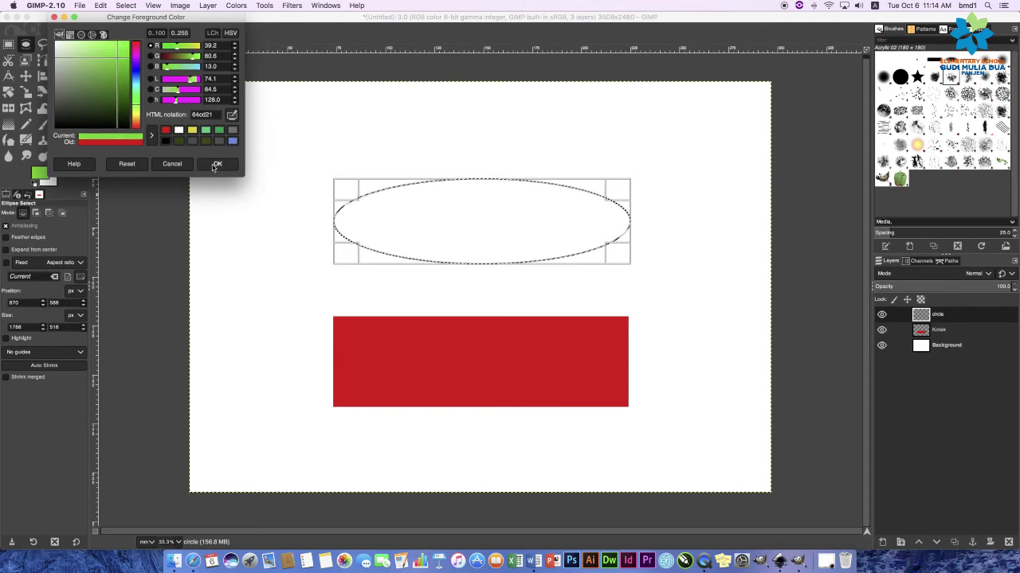
{"action": "left_click", "coordinate": [216, 164]}
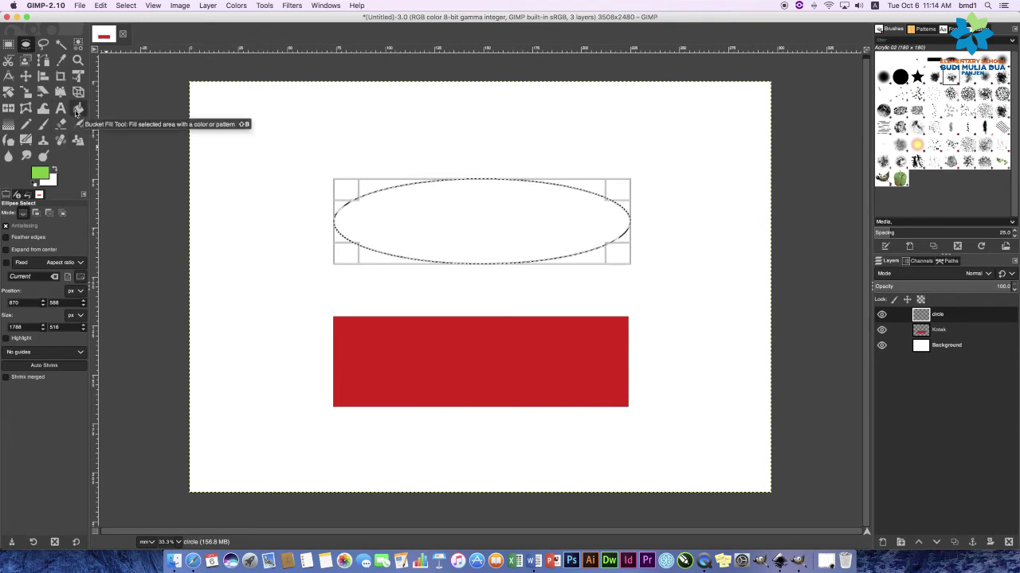
Bucket-fill the ellipse selection on the circle layer with green.
{"action": "left_click", "coordinate": [80, 110]}
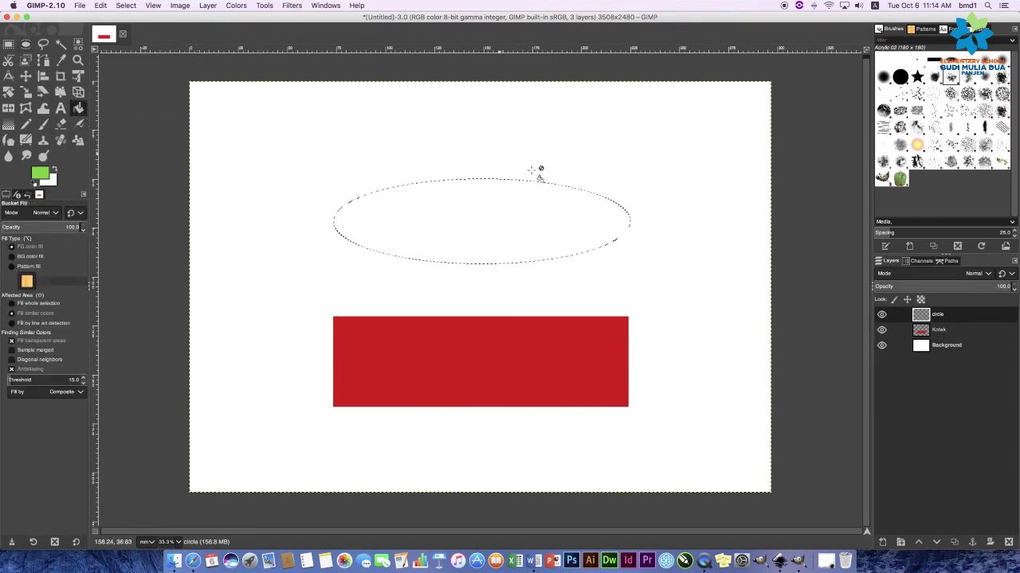
{"action": "left_click", "coordinate": [507, 218]}
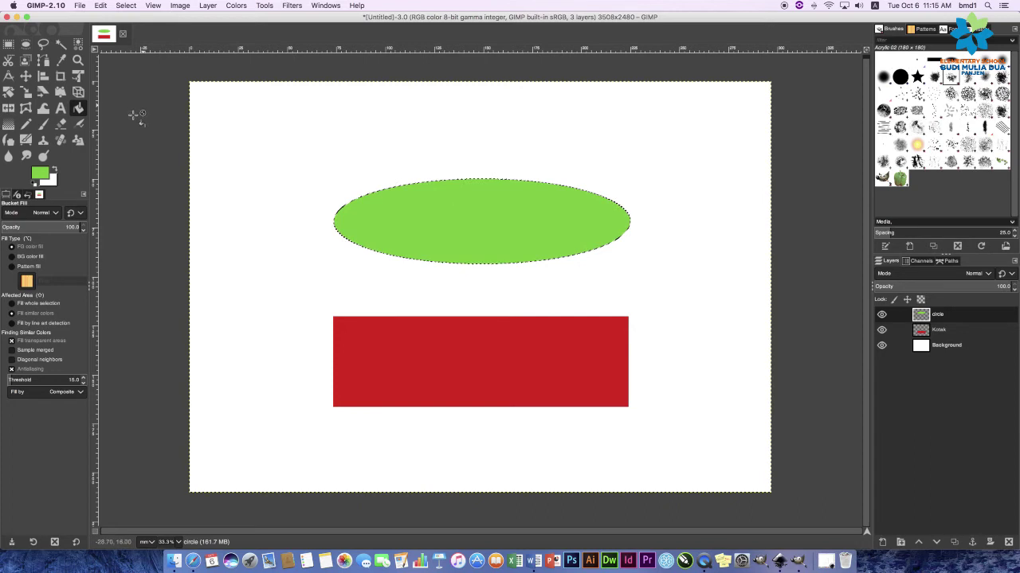
Save the image in Documents as CicledanPersegipanjang.xcf, replacing the Untitled name.
{"action": "left_click", "coordinate": [80, 6]}
{"action": "left_click", "coordinate": [80, 7]}
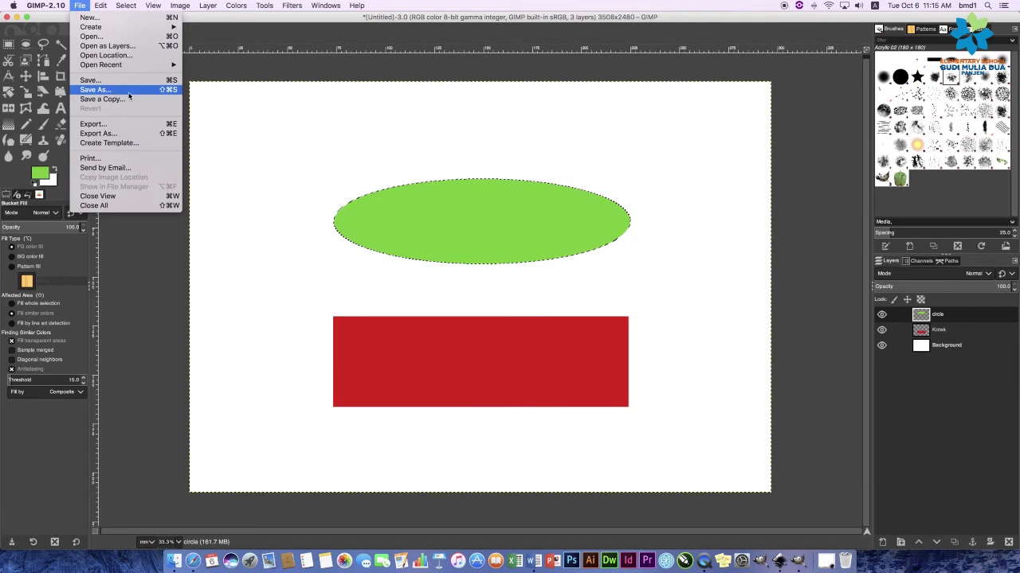
{"action": "left_click", "coordinate": [128, 94]}
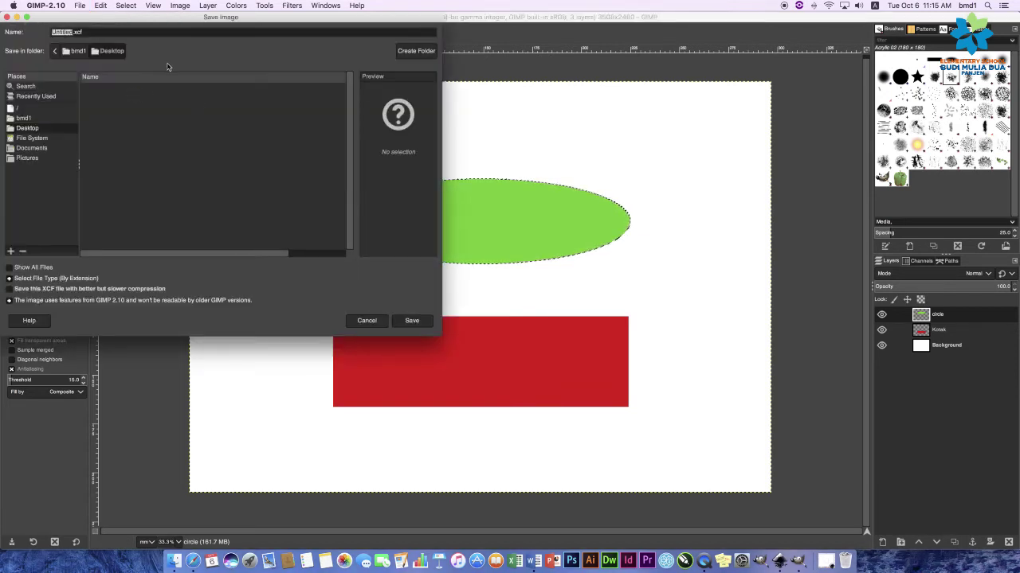
{"action": "left_click", "coordinate": [32, 149]}
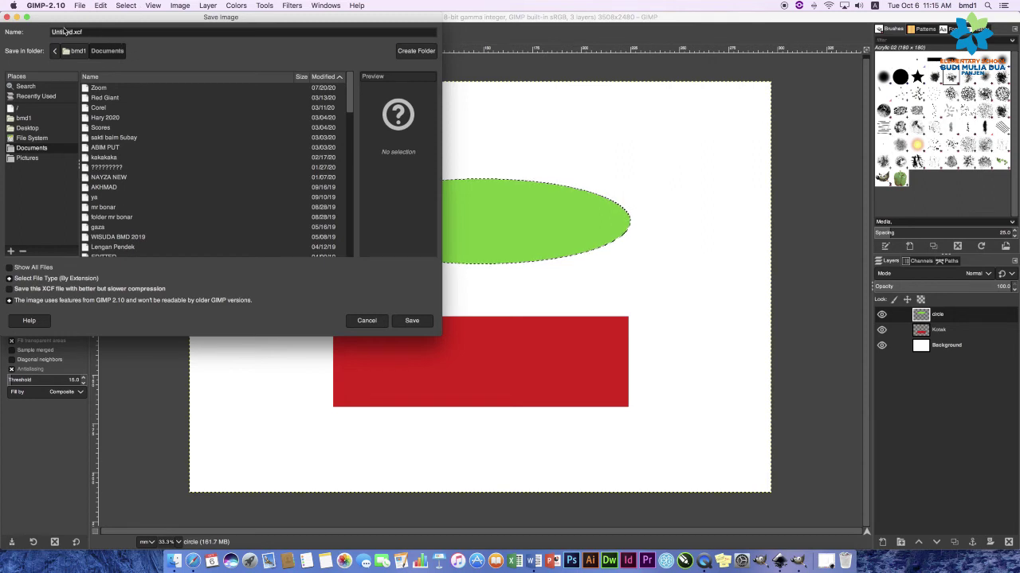
{"action": "mouse_move", "coordinate": [73, 31]}
{"action": "left_mouse_down"}
{"action": "mouse_move", "coordinate": [35, 34]}
{"action": "mouse_move", "coordinate": [43, 35]}
{"action": "left_mouse_up"}
{"action": "left_click", "coordinate": [72, 32]}
{"action": "left_click_drag", "start_coordinate": [73, 31], "coordinate": [41, 32]}
{"action": "type", "text": "lin"}
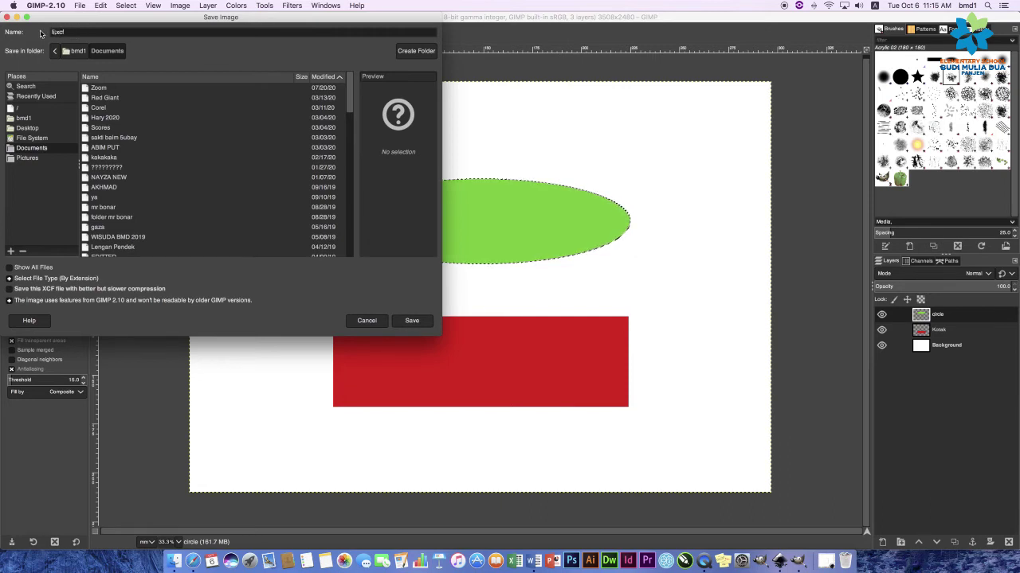
{"action": "type", "text": "gkaran"}
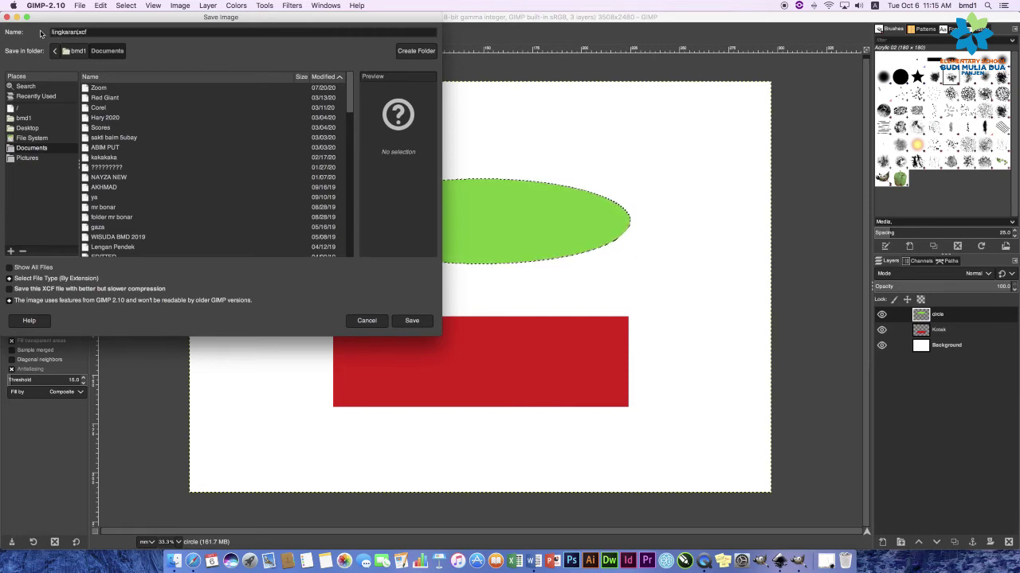
{"action": "key", "text": "BackSpace"}
{"action": "key", "text": "BackSpace"}
{"action": "key", "text": "BackSpace"}
{"action": "type", "text": "C"}
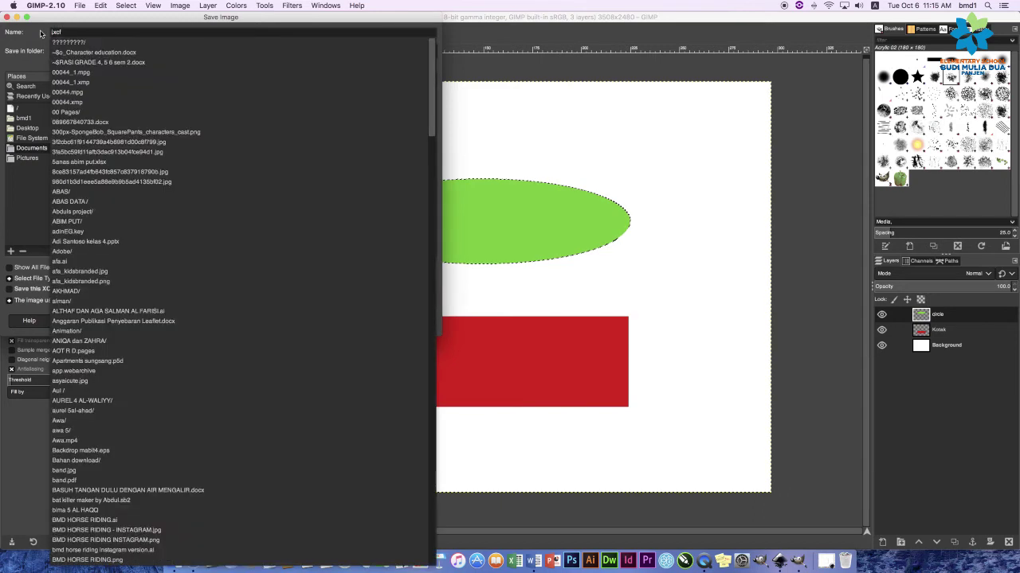
{"action": "type", "text": "ircleda"}
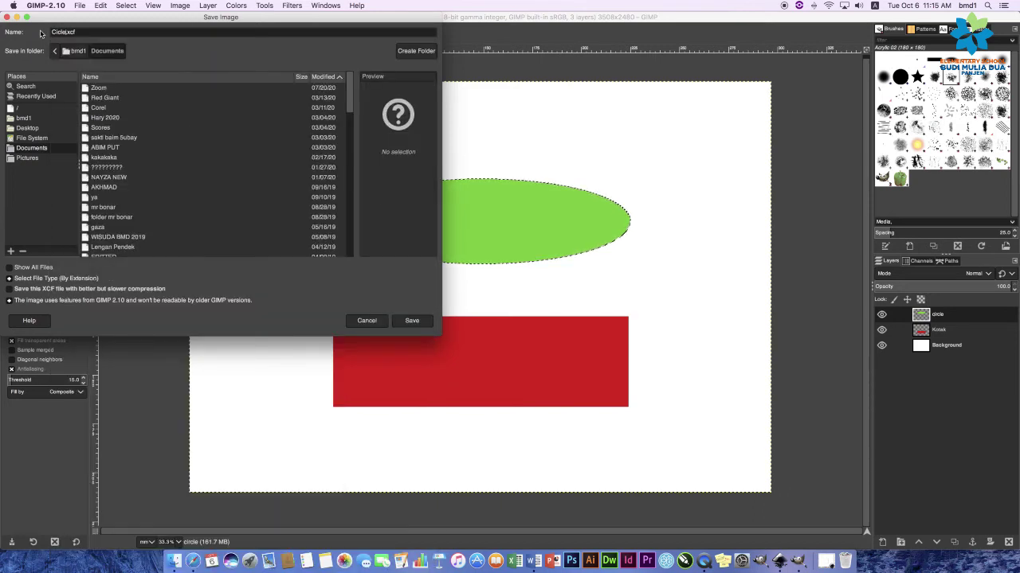
{"action": "type", "text": "n"}
{"action": "type", "text": "Pe"}
{"action": "type", "text": "rsegipa"}
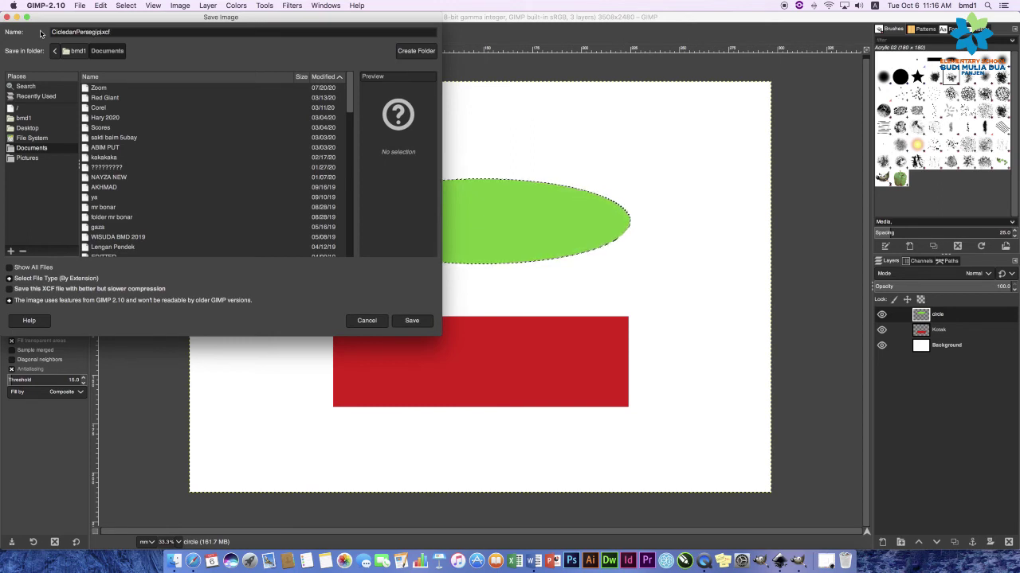
{"action": "type", "text": "njang"}
{"action": "left_click", "coordinate": [411, 320]}
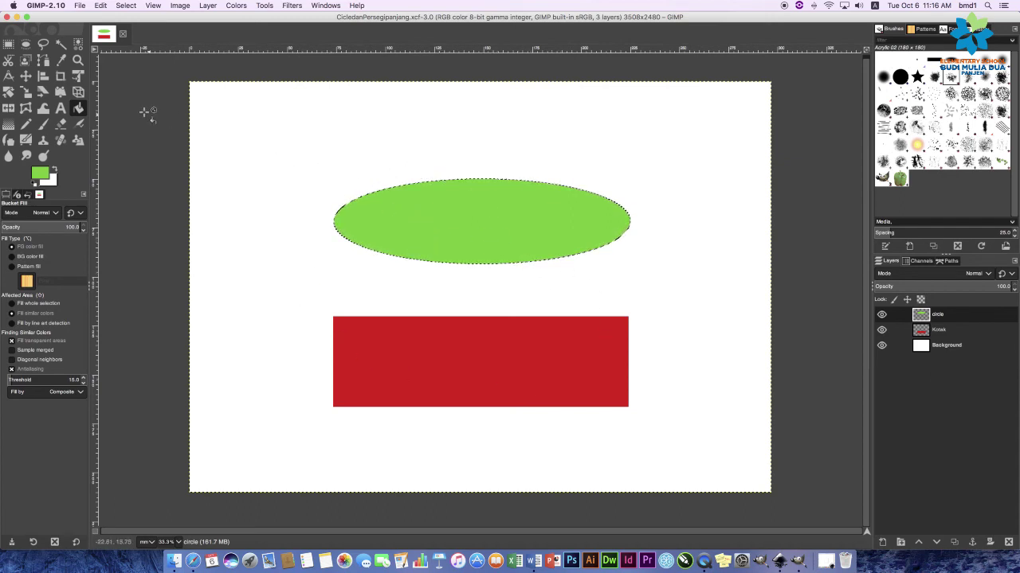
Open the File menu to begin exporting the image.
{"action": "left_click", "coordinate": [82, 7]}
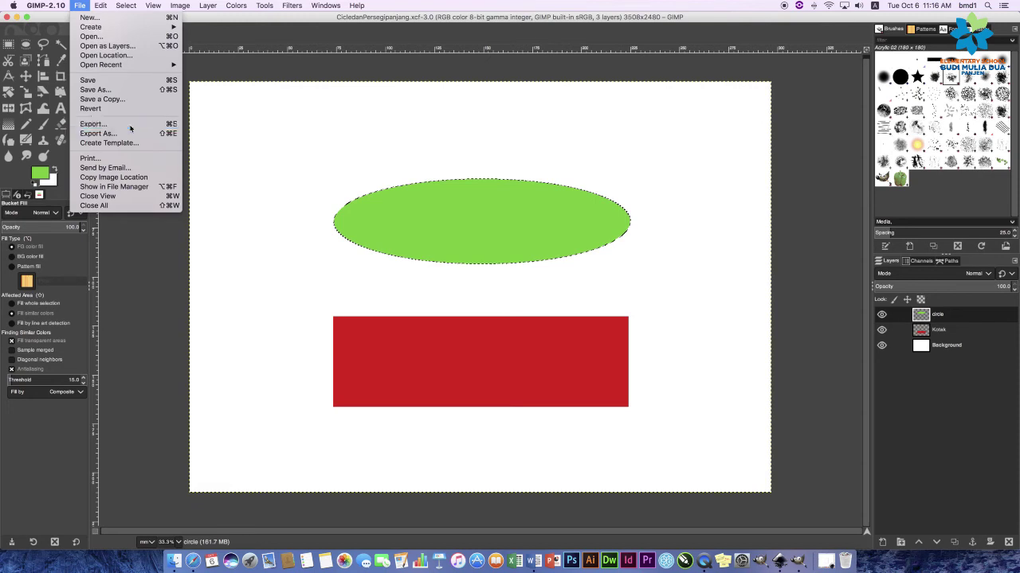
Start exporting the drawing as CicledanPersegipanjang.jpg in the Documents folder.
{"action": "left_click", "coordinate": [130, 128]}
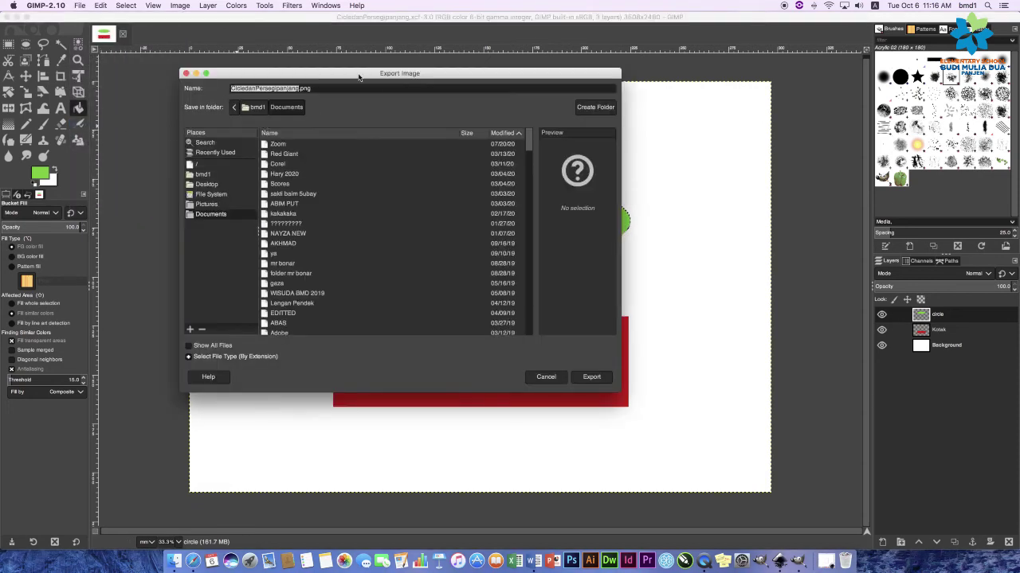
{"action": "mouse_move", "coordinate": [359, 77]}
{"action": "left_mouse_down"}
{"action": "mouse_move", "coordinate": [430, 101]}
{"action": "mouse_move", "coordinate": [420, 101]}
{"action": "left_mouse_up"}
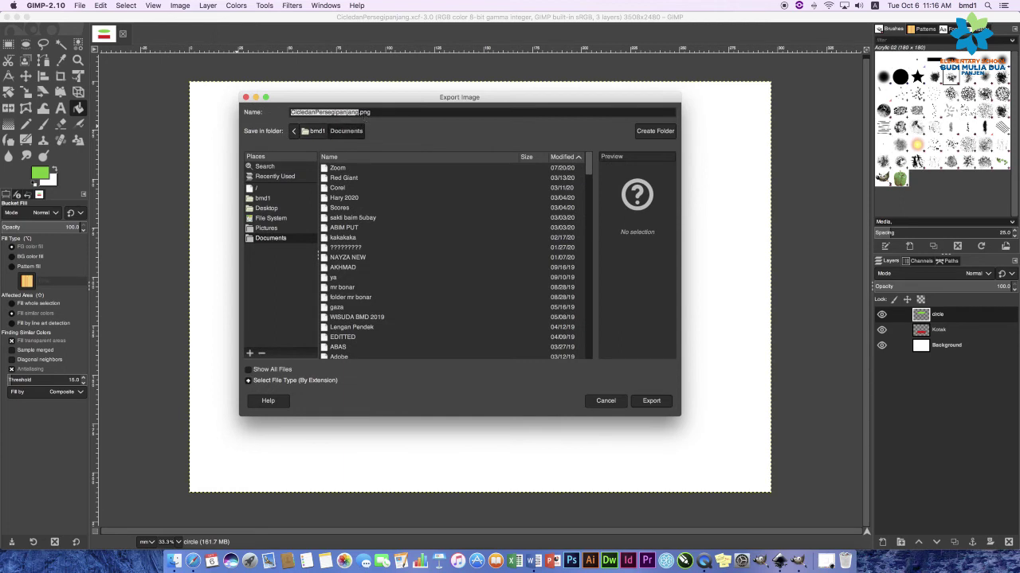
{"action": "left_click", "coordinate": [366, 112]}
{"action": "left_click_drag", "start_coordinate": [388, 101], "coordinate": [388, 92]}
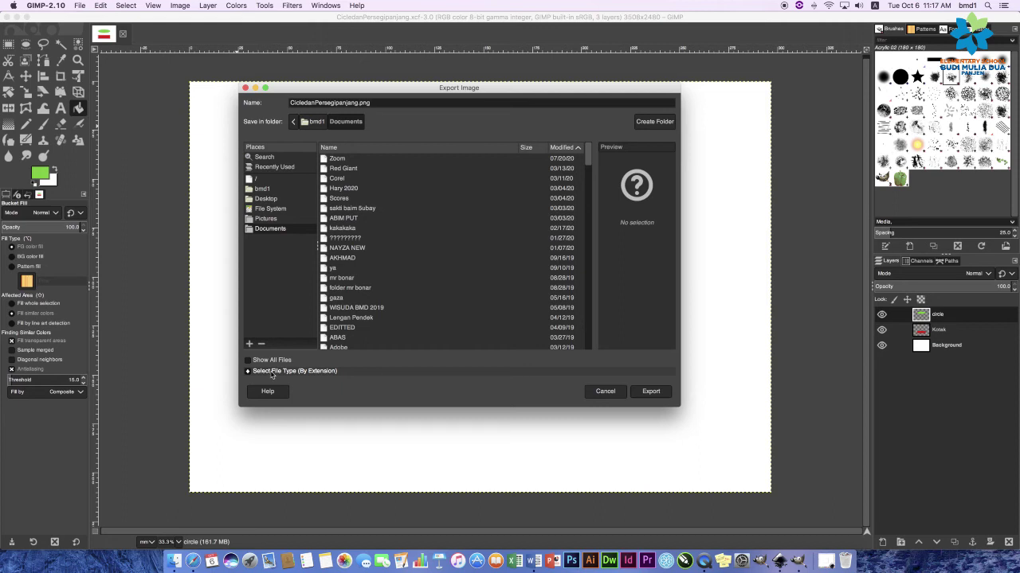
Select JPEG image as the file type and export at quality 90.
{"action": "left_click", "coordinate": [272, 373]}
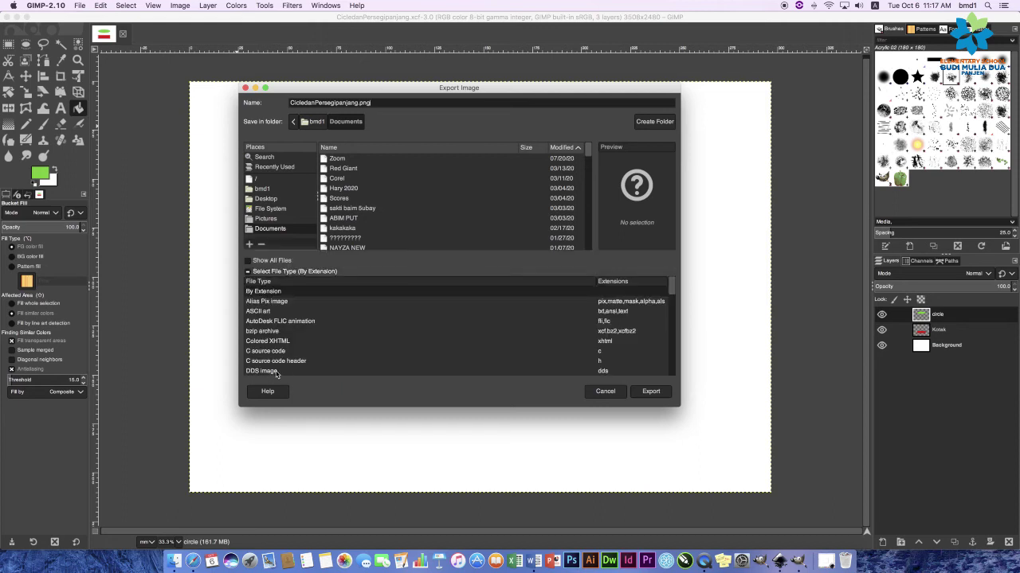
{"action": "scroll", "coordinate": [276, 374], "scroll_direction": "down", "scroll_amount": 2}
{"action": "scroll", "coordinate": [278, 372], "scroll_direction": "down", "scroll_amount": 5}
{"action": "scroll", "coordinate": [280, 371], "scroll_direction": "down", "scroll_amount": 3}
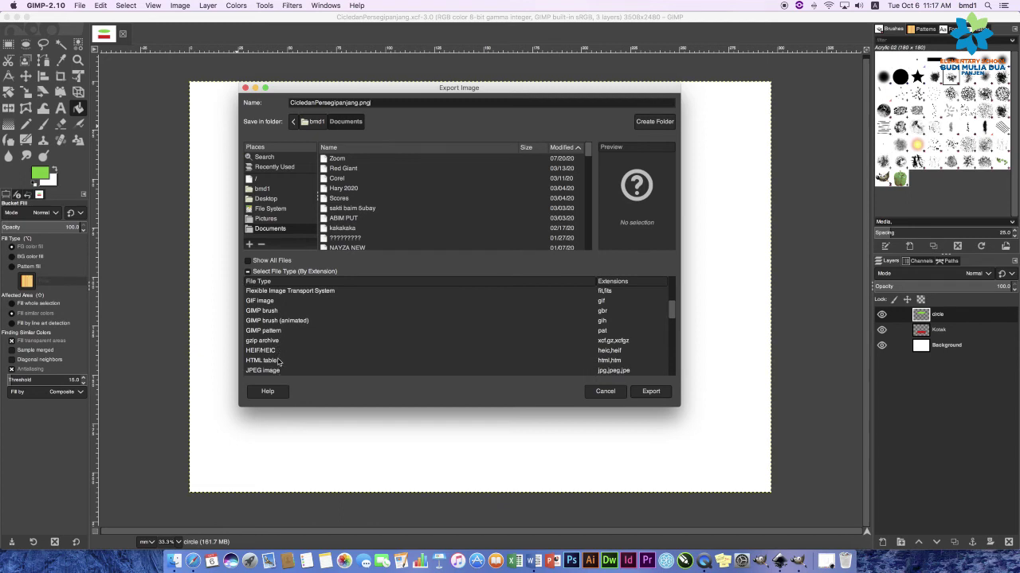
{"action": "scroll", "coordinate": [279, 362], "scroll_direction": "down", "scroll_amount": 1}
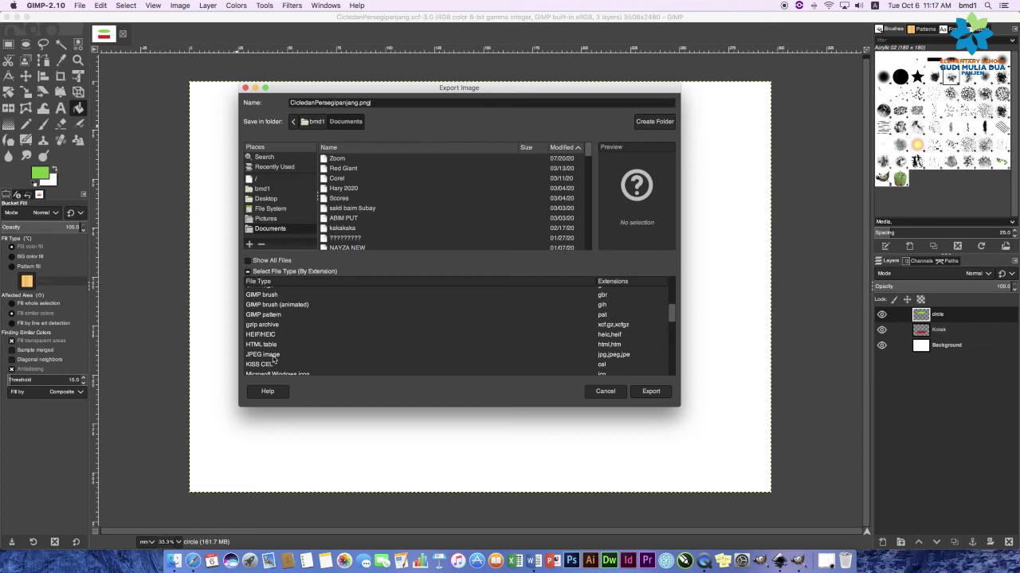
{"action": "left_click", "coordinate": [273, 357]}
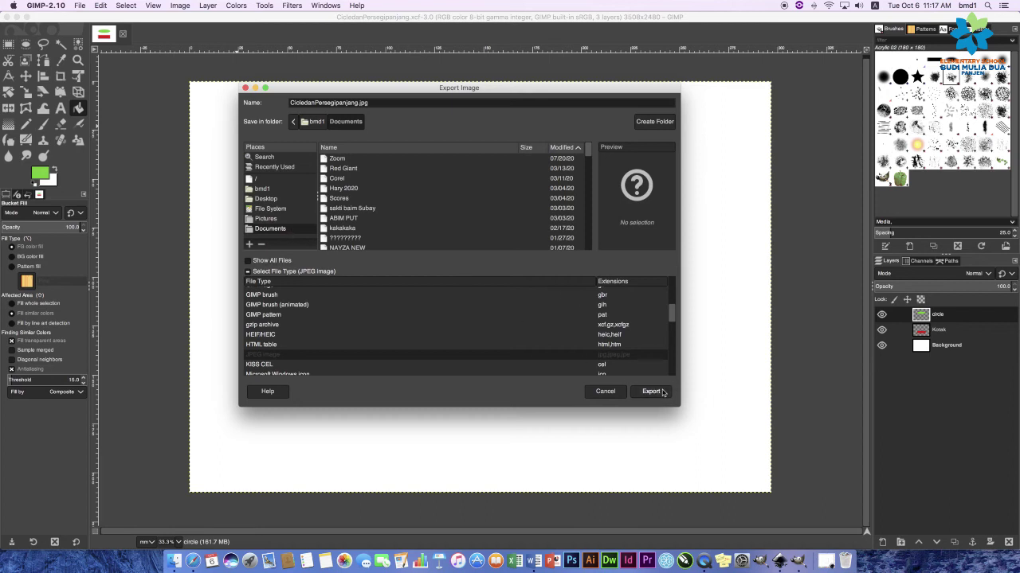
{"action": "left_click", "coordinate": [661, 392]}
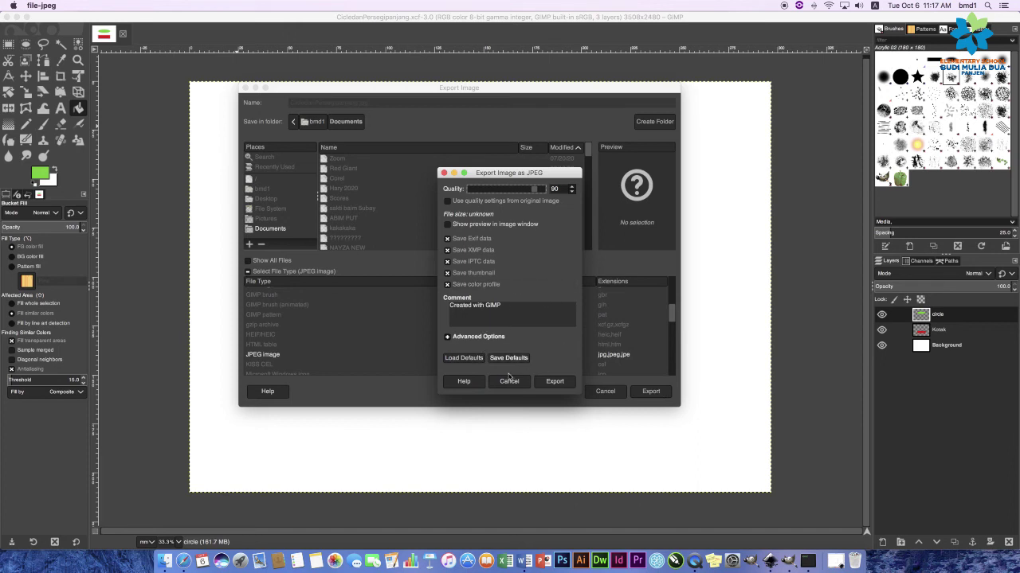
{"action": "left_click", "coordinate": [555, 381]}
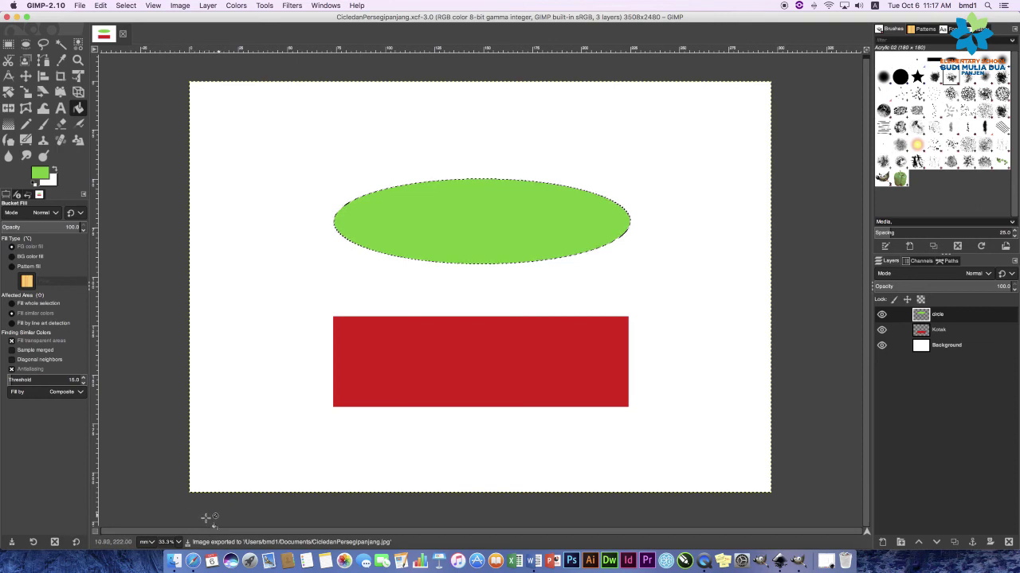
Find CicledanPersegipanjang.jpg in Documents and view it in Preview, confirming ellipse above rectangle.
{"action": "left_click", "coordinate": [176, 562]}
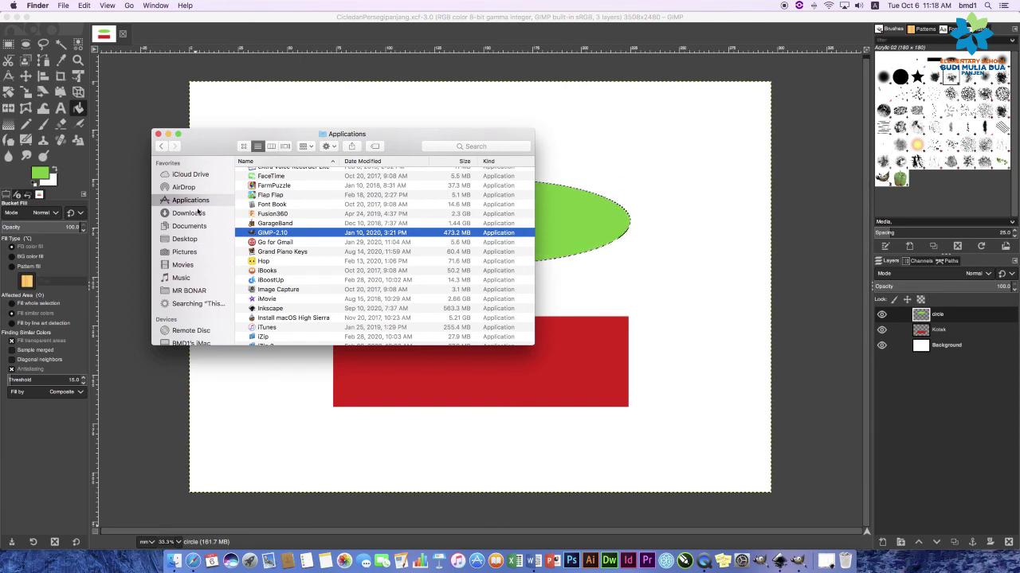
{"action": "left_click", "coordinate": [185, 226]}
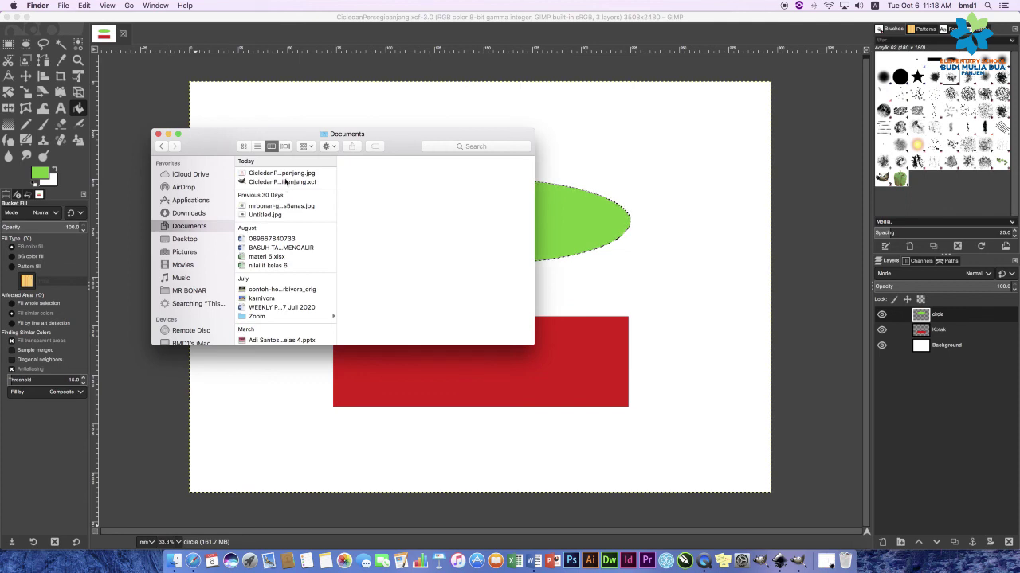
{"action": "left_click", "coordinate": [283, 174]}
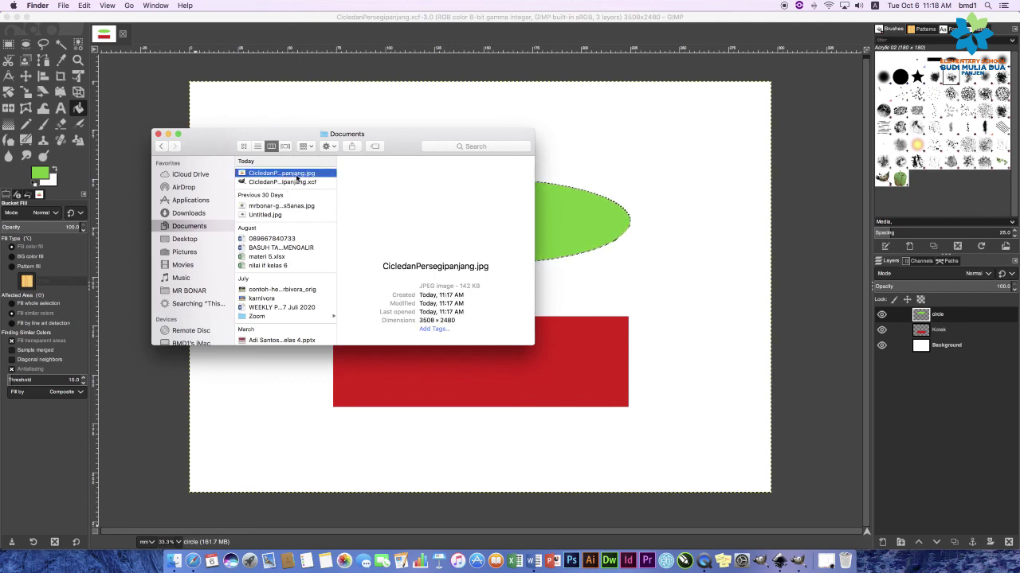
{"action": "left_click", "coordinate": [300, 175]}
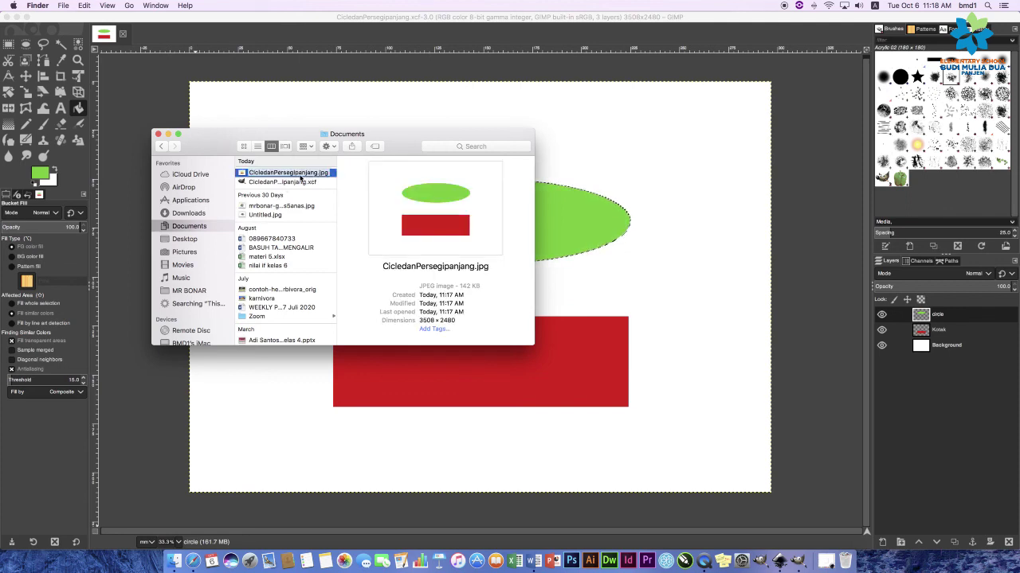
{"action": "left_click_drag", "start_coordinate": [334, 192], "coordinate": [391, 192]}
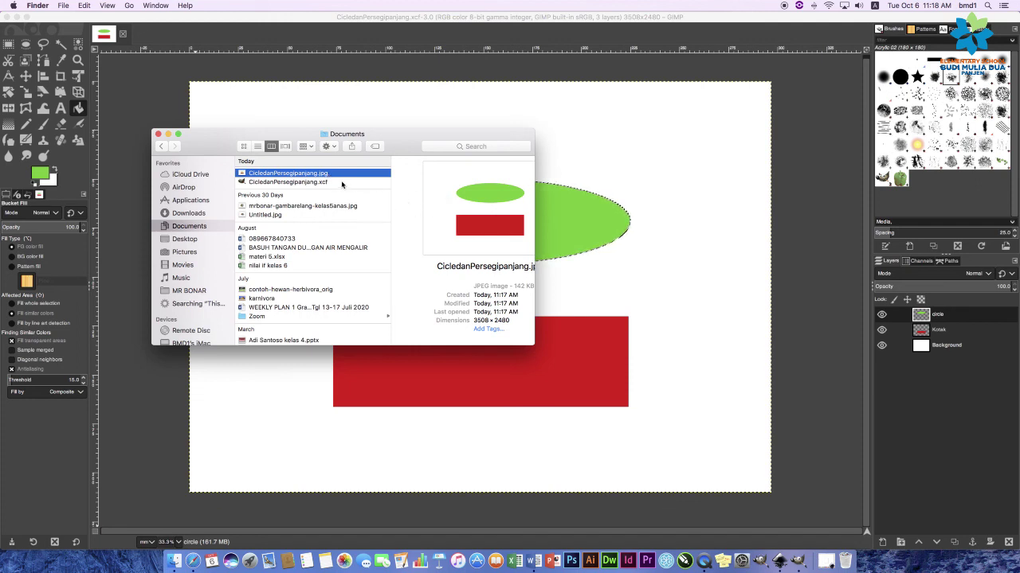
{"action": "double_click", "coordinate": [315, 175]}
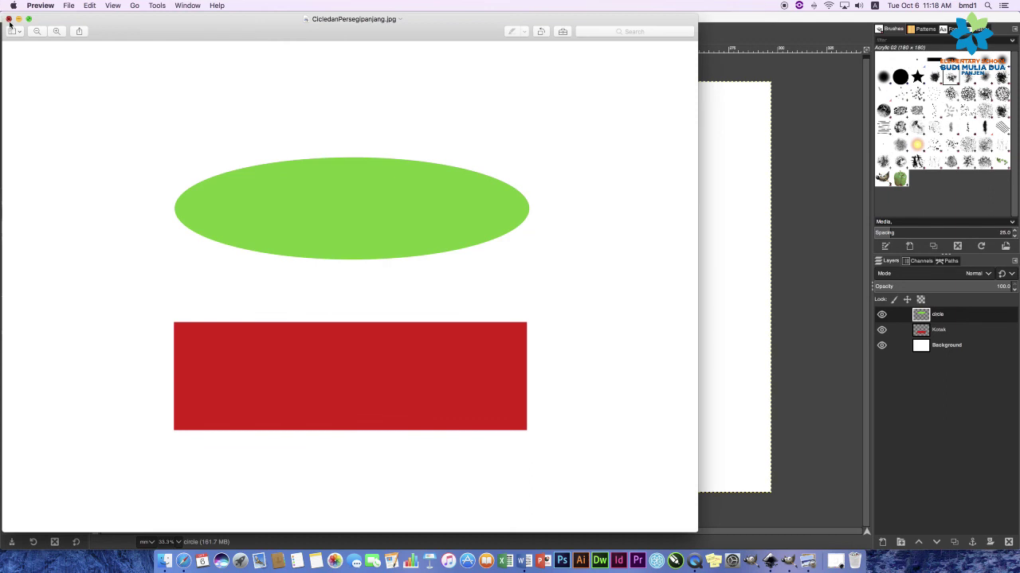
{"action": "left_click", "coordinate": [9, 22]}
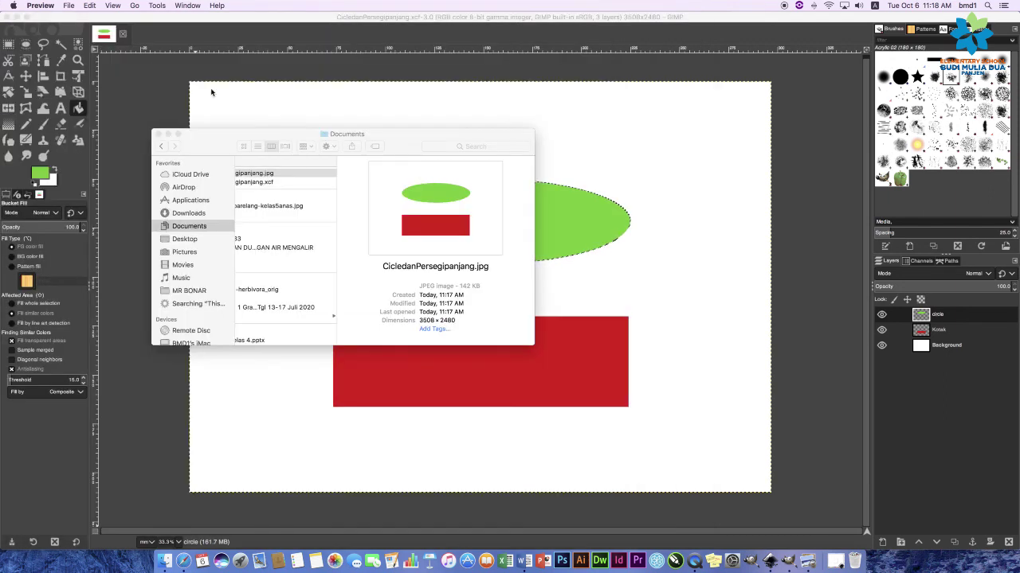
Inspect CicledanPersegipanjang.xcf's details, then close the Finder Documents window.
{"action": "left_click", "coordinate": [276, 183]}
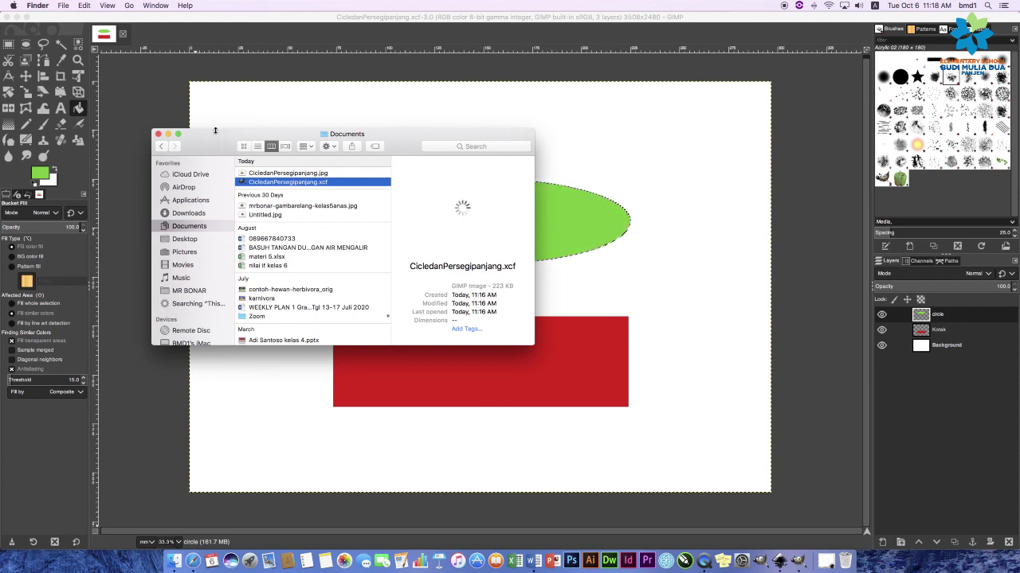
{"action": "left_click", "coordinate": [158, 134]}
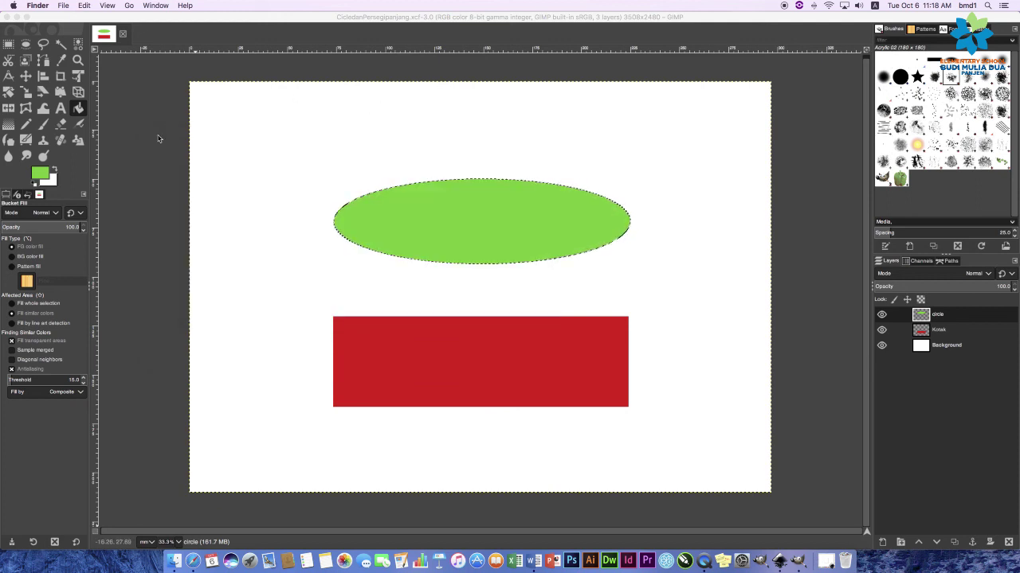